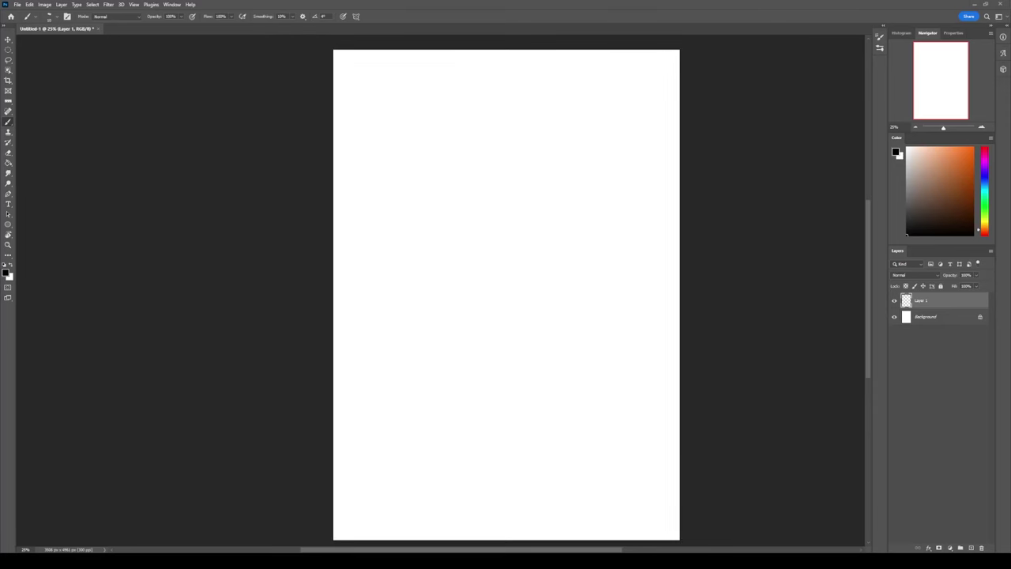
- Sketch the head circle, redrawing it more cleanly after undoing the first attempt
left_click_drag(443, 150, 429, 165)
key("ctrl+z")
left_click_drag(498, 113, 474, 203)
- Draw the vertical centre guide and horizontal eye-line guide, then add a new face layer
left_click_drag(462, 95, 450, 356)
left_click_drag(403, 210, 644, 225)
mouse_move(434, 130)
left_mouse_down()
mouse_move(490, 127)
mouse_move(464, 375)
left_mouse_up()
key("ctrl+z")
left_click_drag(428, 268, 551, 273)
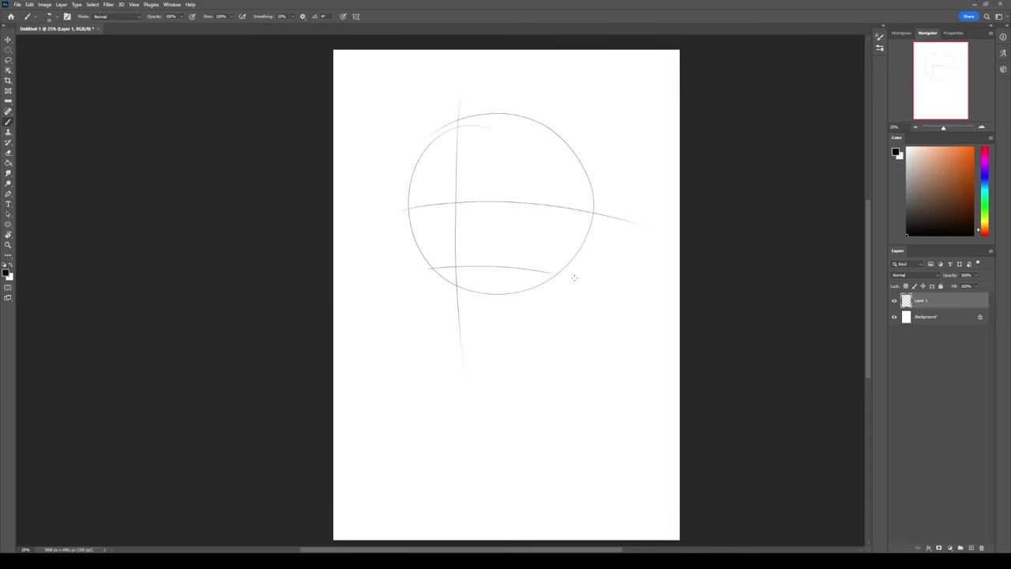
key("ctrl+shift+alt+n")
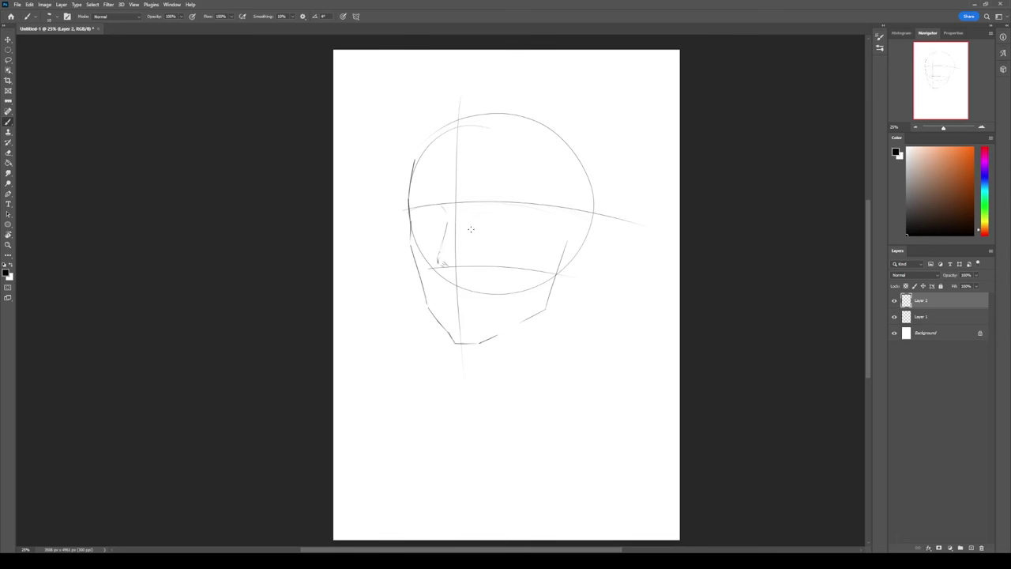
- At 30% brush opacity, erase the top of the faint cheek line
key("3")
key("e")
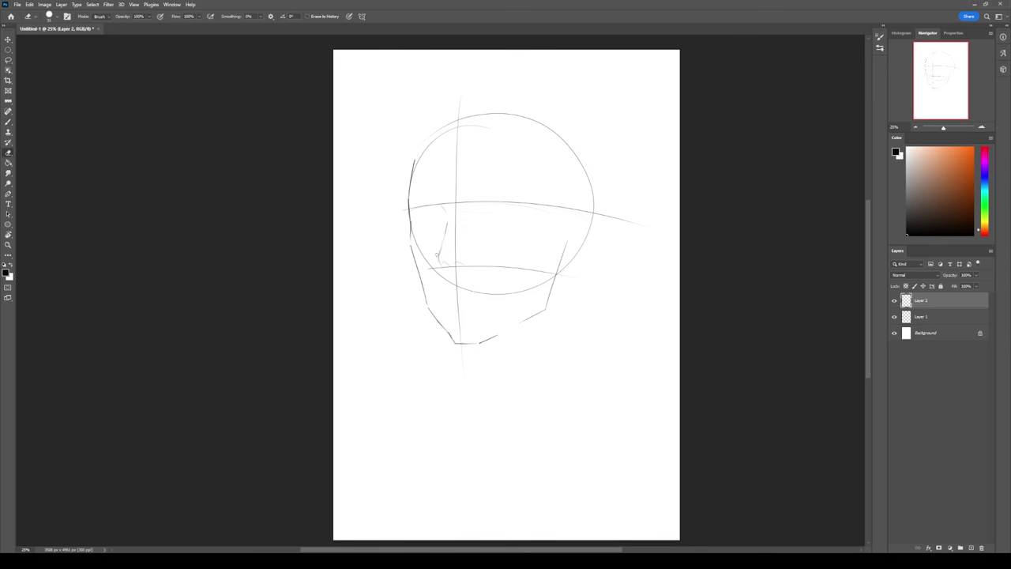
left_click_drag(448, 225, 447, 239)
key("b")
scroll(474, 205, "up", 1)
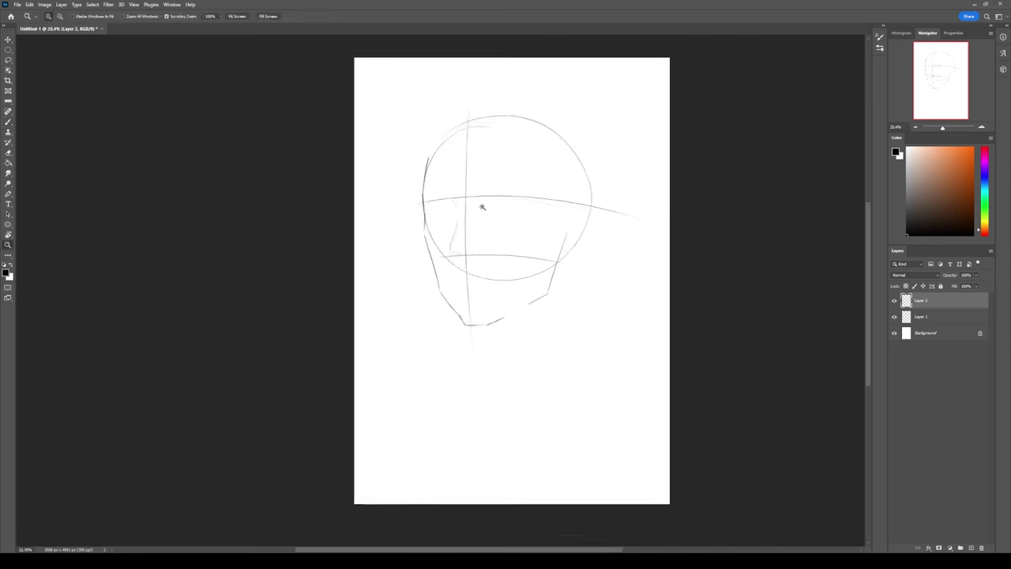
- Sketch light hair strokes, then dark bang and side strands at 100% opacity
mouse_move(452, 133)
left_mouse_down()
mouse_move(401, 203)
mouse_move(424, 196)
left_mouse_up()
mouse_move(423, 124)
left_mouse_down()
mouse_move(407, 160)
mouse_move(412, 219)
left_mouse_up()
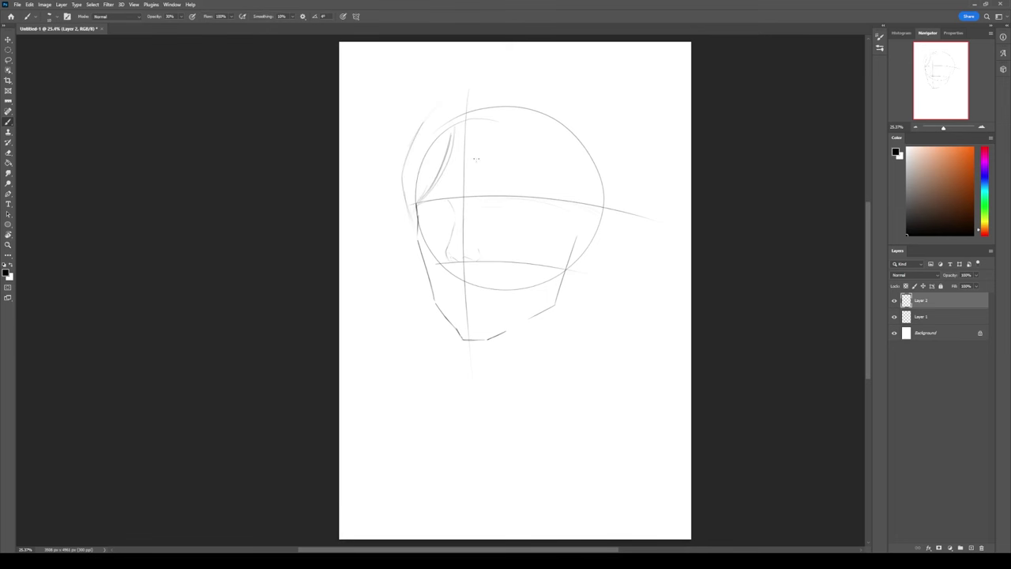
key("0")
mouse_move(461, 128)
left_mouse_down()
mouse_move(439, 188)
mouse_move(460, 186)
left_mouse_up()
mouse_move(465, 127)
left_mouse_down()
mouse_move(478, 194)
mouse_move(494, 189)
left_mouse_up()
left_click_drag(498, 179, 518, 207)
left_click_drag(532, 152, 548, 262)
left_click_drag(538, 166, 546, 215)
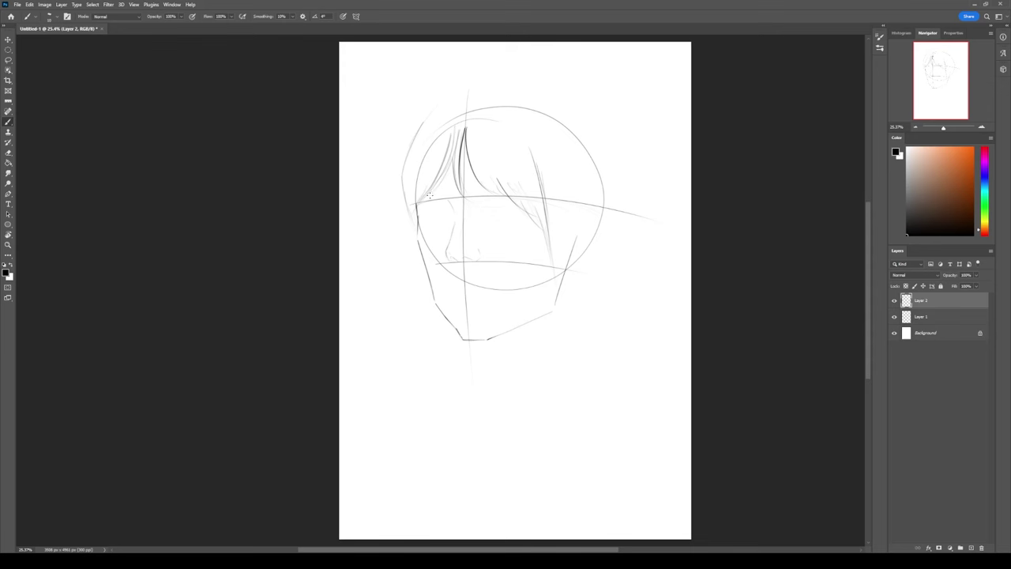
- Draw the neck line and collar curve, and rework the mouth and jaw
left_click_drag(469, 377, 531, 340)
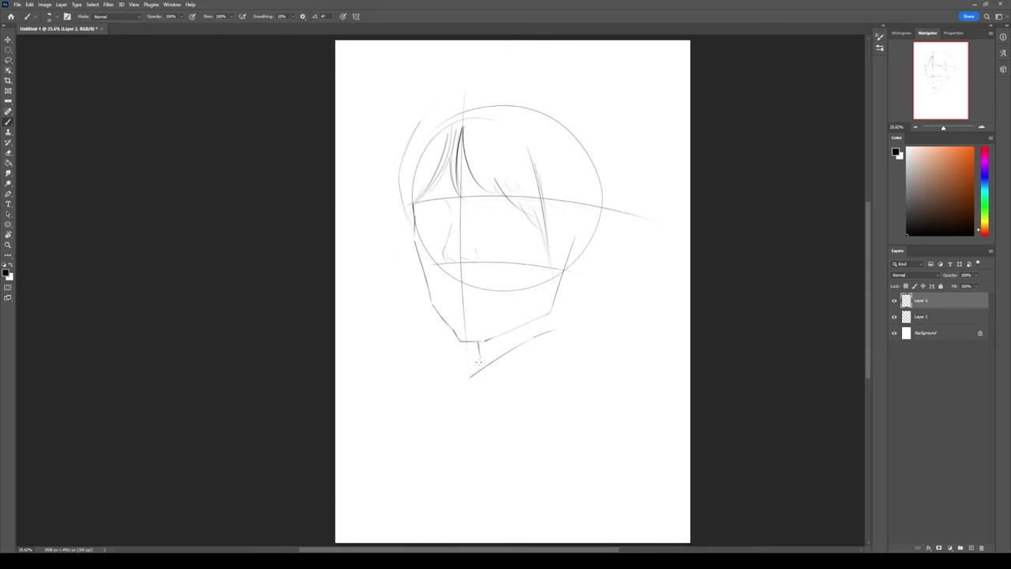
left_click_drag(478, 370, 538, 387)
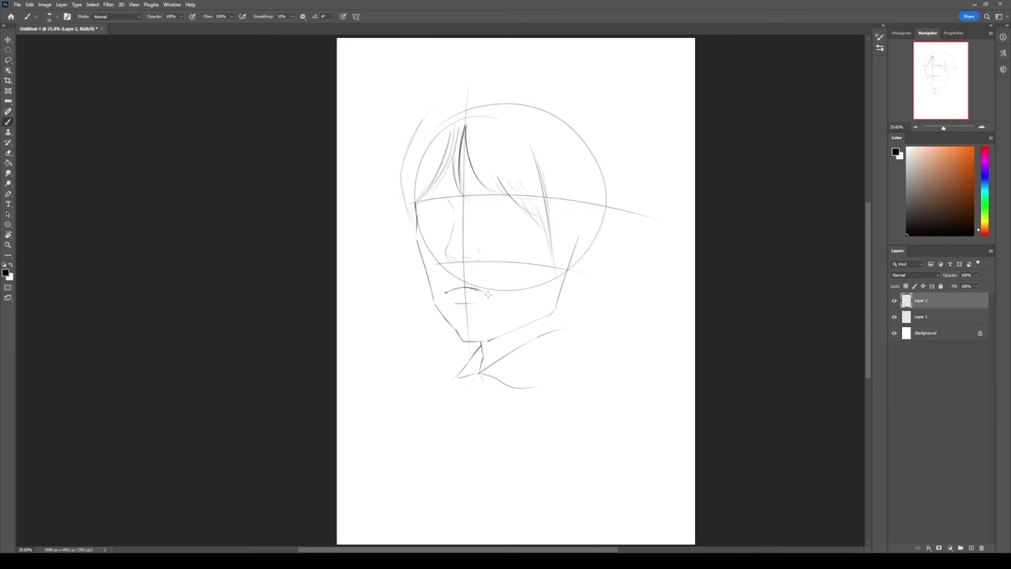
mouse_move(432, 292)
left_mouse_down()
mouse_move(446, 318)
mouse_move(458, 291)
mouse_move(484, 291)
left_mouse_up()
- Lasso the jaw and neck area, then redraw the right jaw line
key("e")
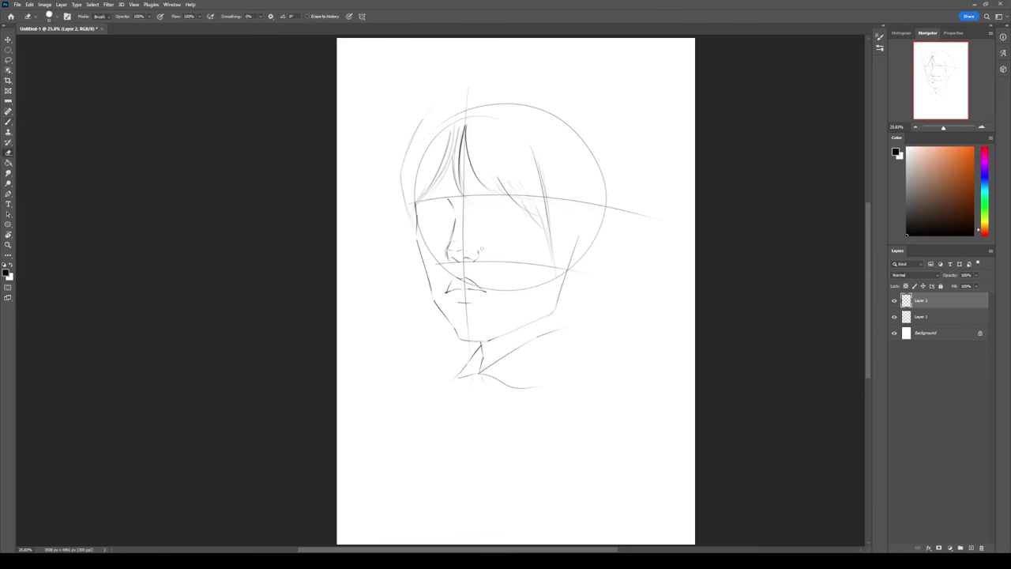
key("l")
mouse_move(416, 235)
left_mouse_down()
mouse_move(598, 293)
mouse_move(511, 398)
left_mouse_up()
key("ctrl+d")
key("b")
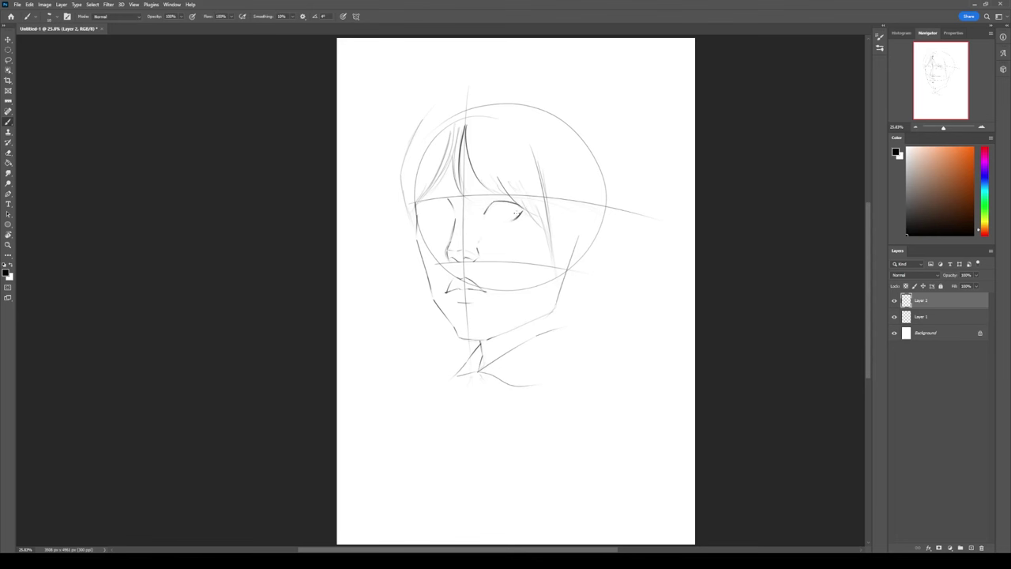
key("e")
key("b")
left_click_drag(557, 308, 581, 251)
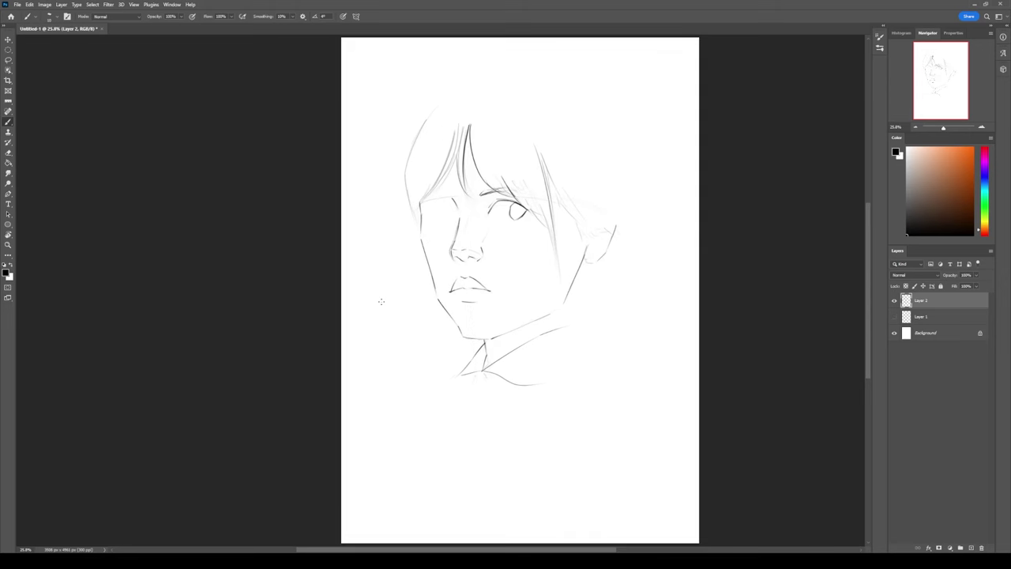
- Erase the small iris in the left eye and touch up the eyes
key("e")
left_click_drag(435, 207, 442, 211)
key("b")
key("e")
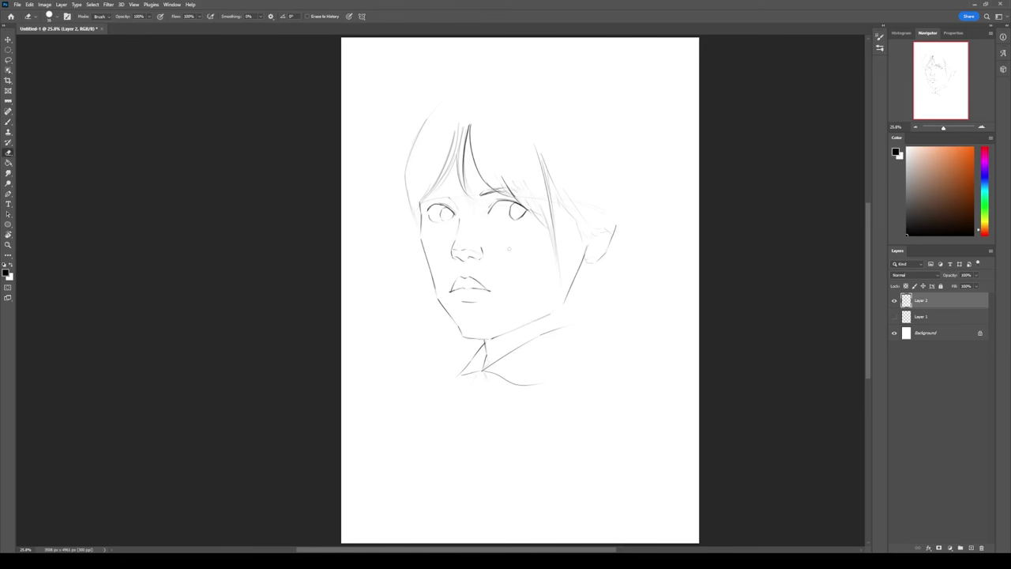
key("b")
- Outline the hair over the top of the head and down the right side
left_click_drag(414, 229, 468, 95)
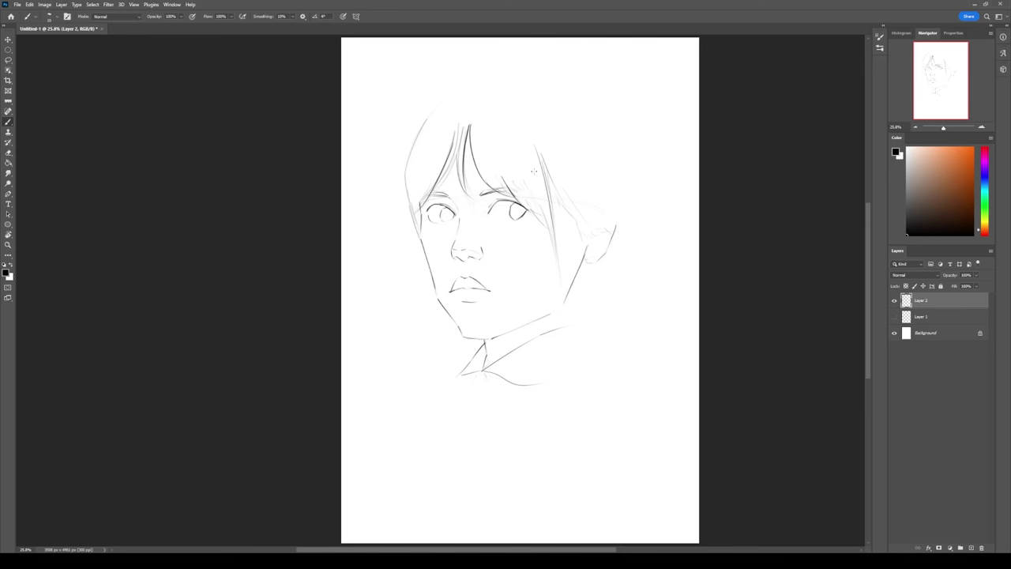
key("e")
key("b")
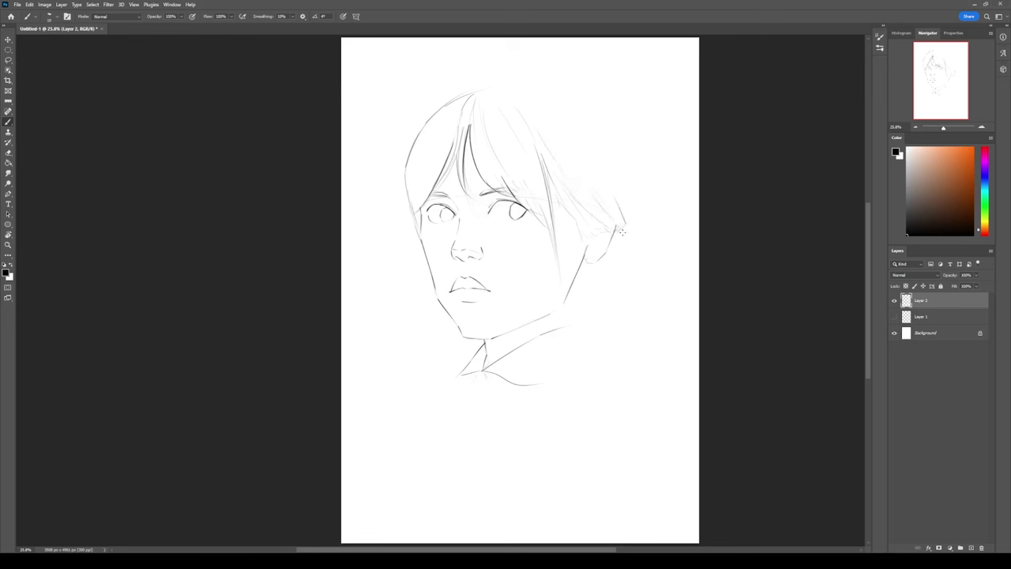
left_click_drag(490, 89, 628, 212)
- Redraw the left jaw line toward the chin and Free Transform the lassoed lower face
key("e")
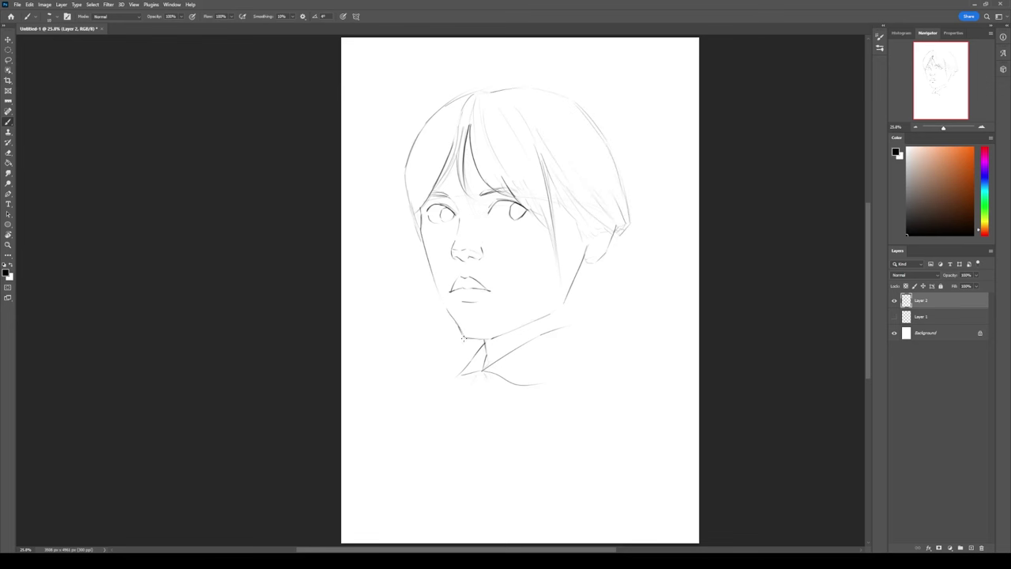
mouse_move(457, 327)
left_mouse_down()
mouse_move(420, 215)
mouse_move(437, 294)
left_mouse_up()
key("b")
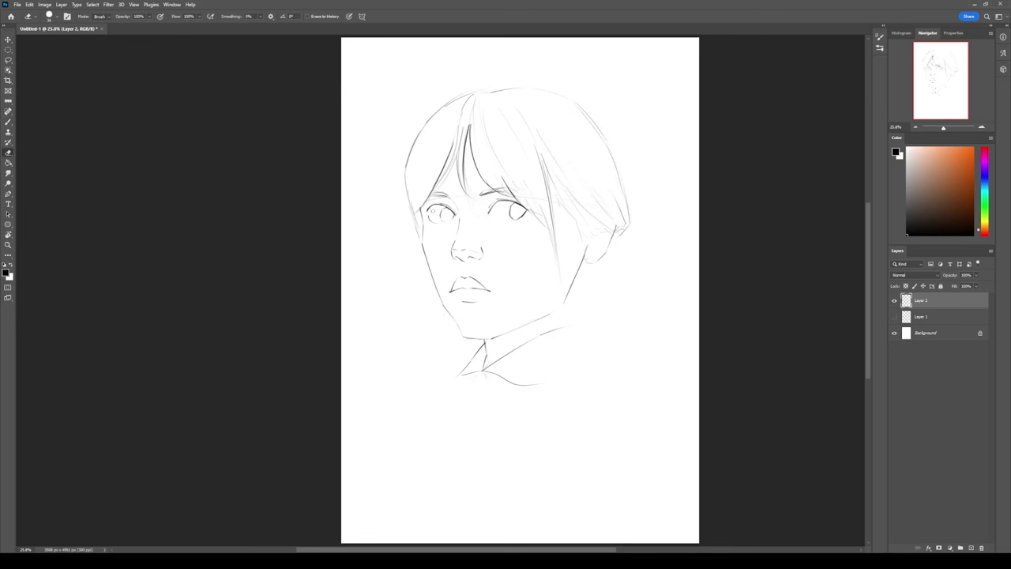
mouse_move(427, 253)
left_mouse_down()
mouse_move(451, 315)
mouse_move(486, 292)
mouse_move(499, 312)
left_mouse_up()
key("l")
key("ctrl+t")
key("Return")
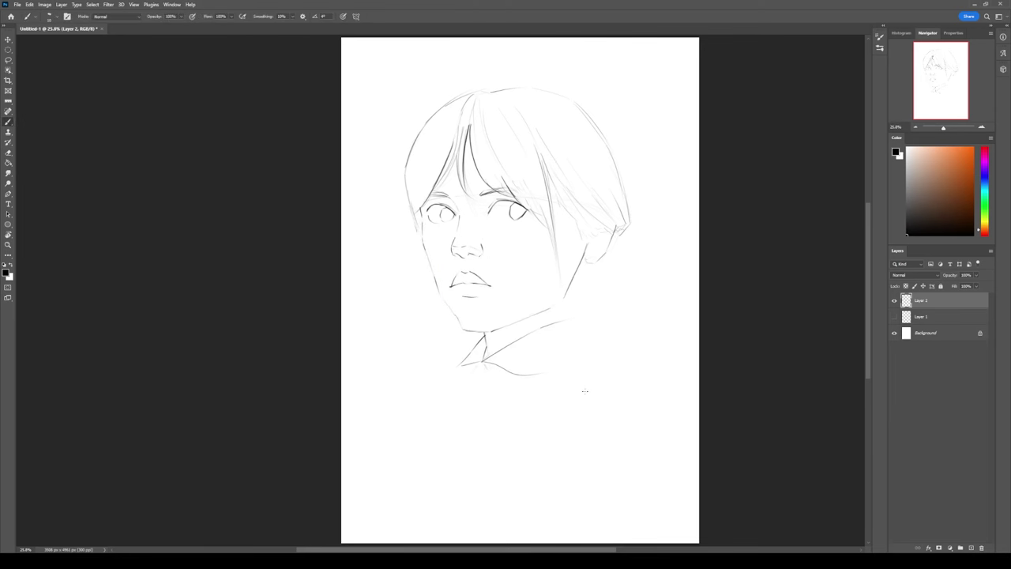
- Draw the right side of the neck and sketch the tie below the collar
key("e")
key("b")
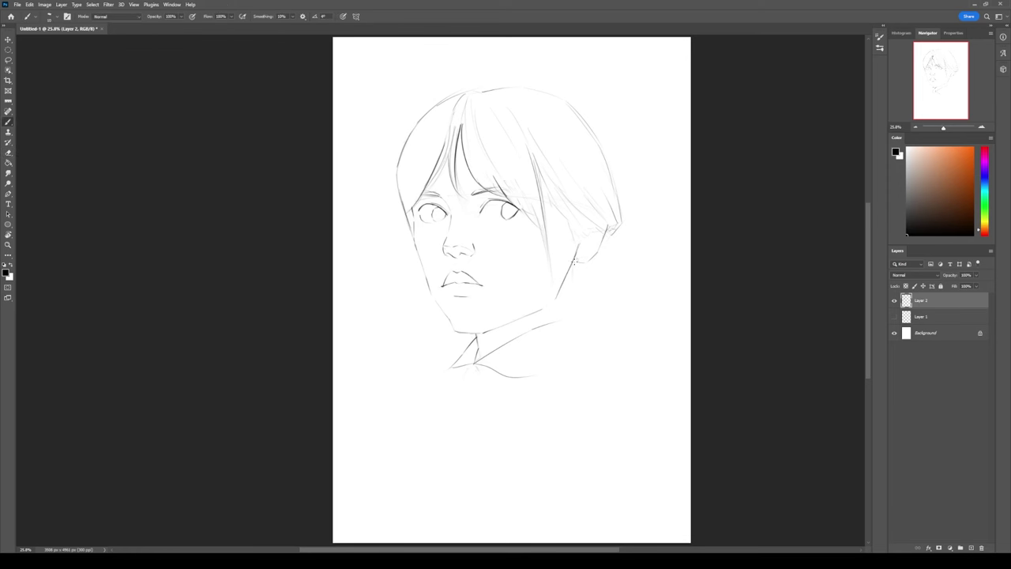
left_click_drag(575, 266, 586, 325)
scroll(514, 290, "up", 1)
mouse_move(497, 383)
left_mouse_down()
mouse_move(462, 397)
mouse_move(448, 420)
left_mouse_up()
- Extend the vest line down-left and nudge the sketch's right side slightly left
left_click_drag(525, 404, 444, 530)
key("e")
key("ctrl+t")
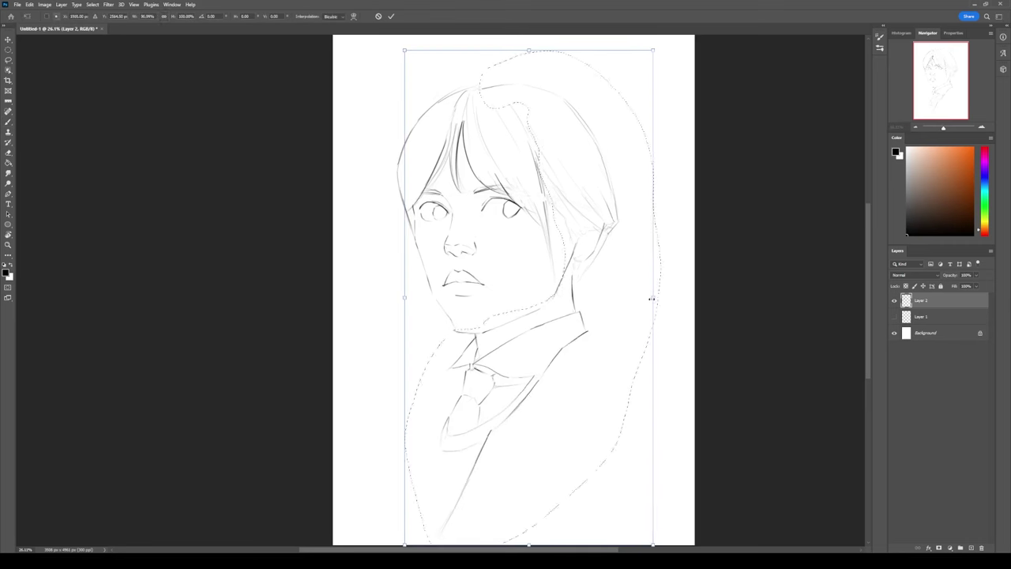
left_click_drag(579, 224, 574, 223)
key("Return")
key("b")
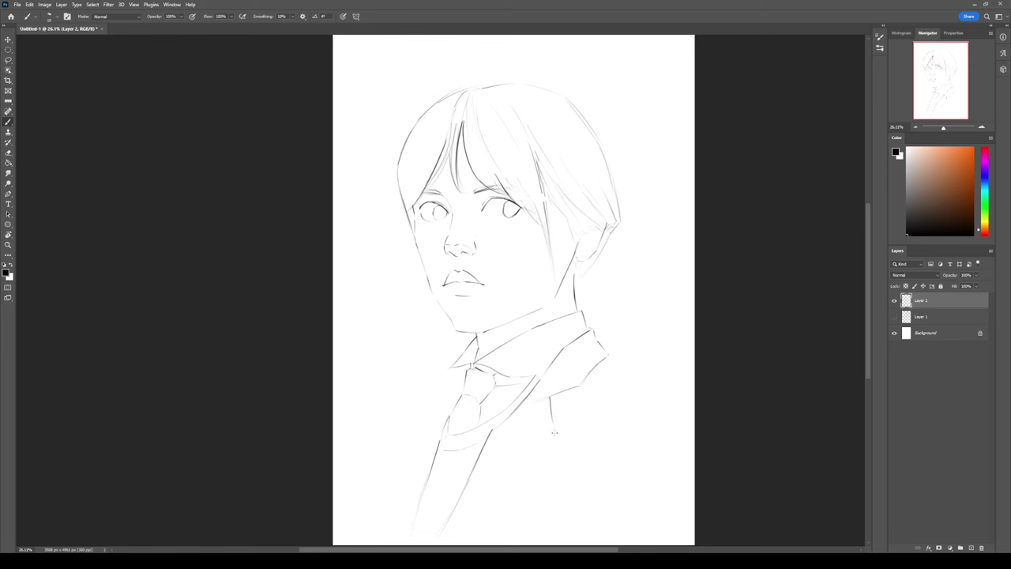
- Draw the jacket lapel edge, extend the shoulder line and add a jacket stroke
left_click_drag(554, 432, 468, 512)
left_click_drag(610, 355, 629, 369)
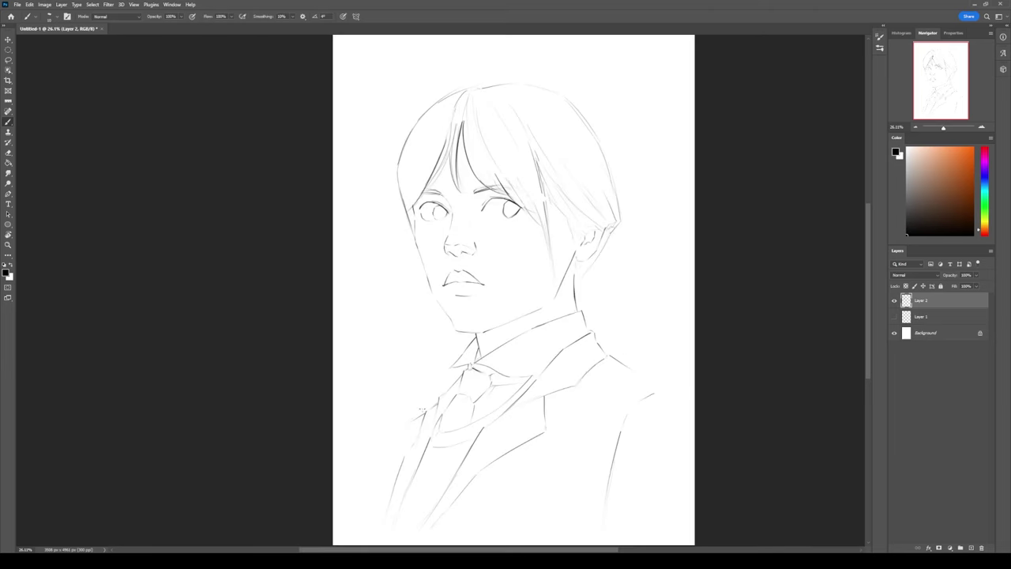
left_click_drag(430, 438, 402, 524)
key("e")
key("b")
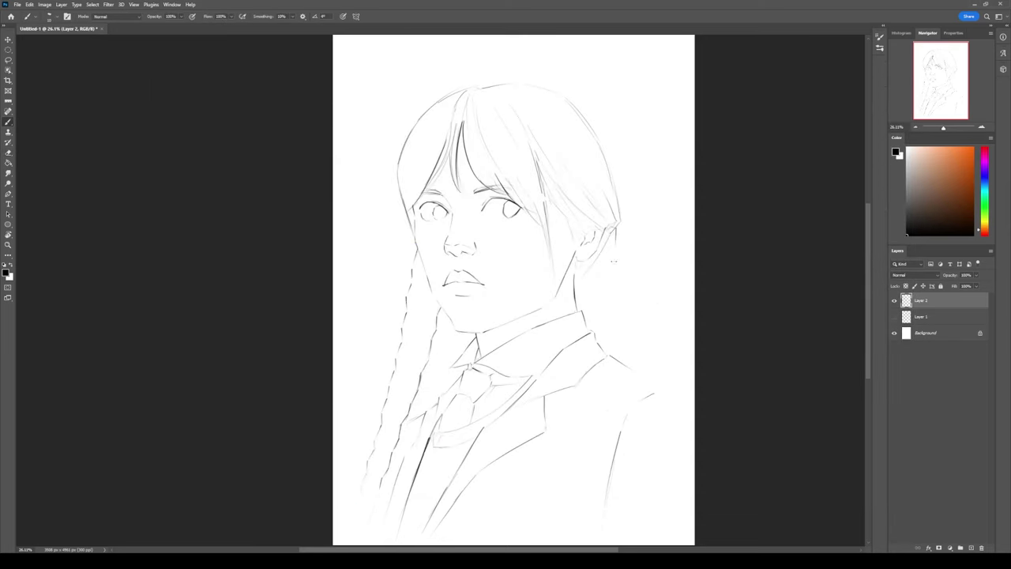
- Draw the woven braids down both sides and clean up the right braid
left_click_drag(545, 476, 588, 339)
left_click_drag(576, 261, 489, 501)
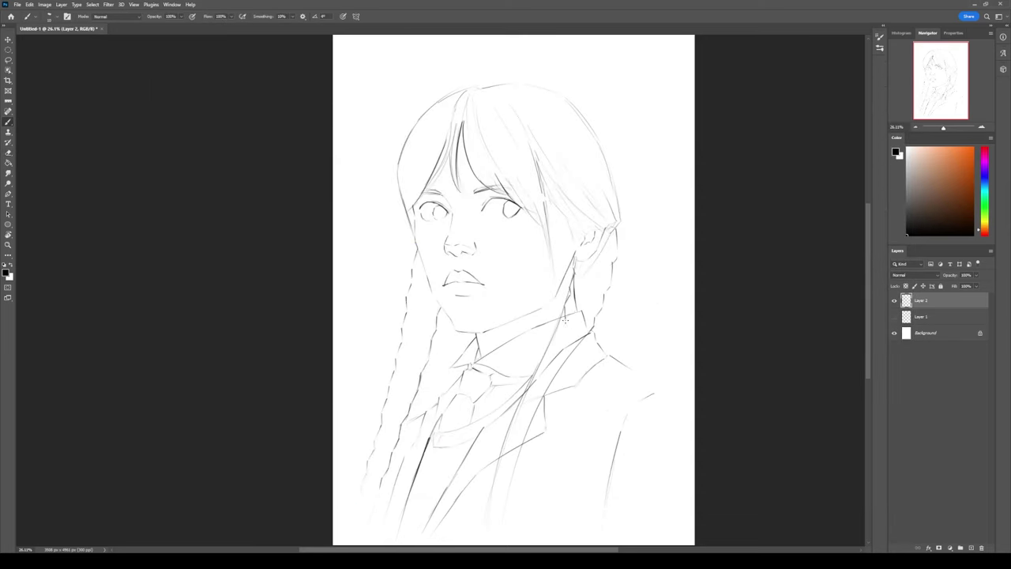
left_click_drag(565, 319, 488, 519)
mouse_move(586, 335)
left_mouse_down()
mouse_move(524, 431)
mouse_move(503, 504)
left_mouse_up()
key("e")
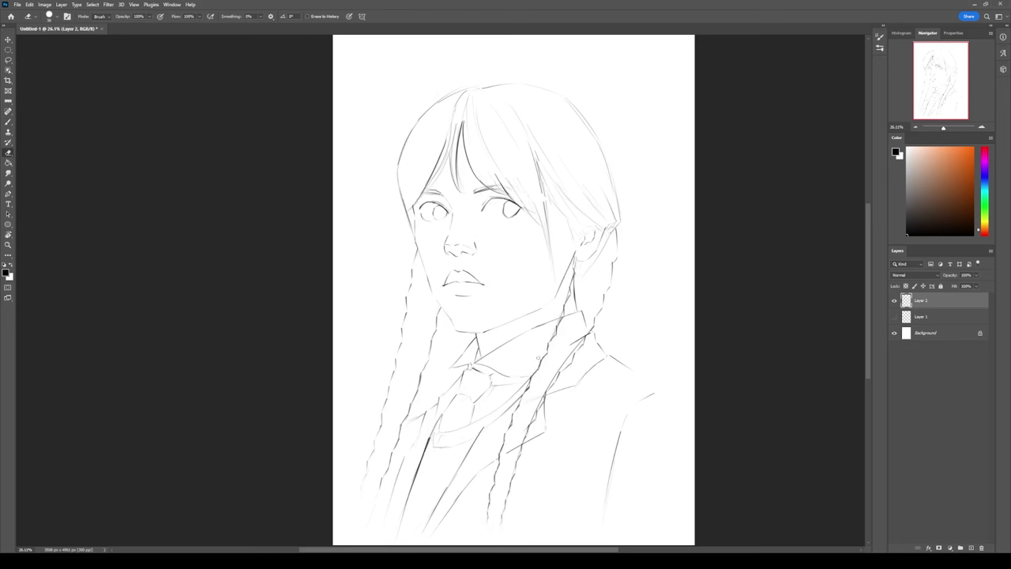
left_click_drag(583, 337, 506, 455)
key("b")
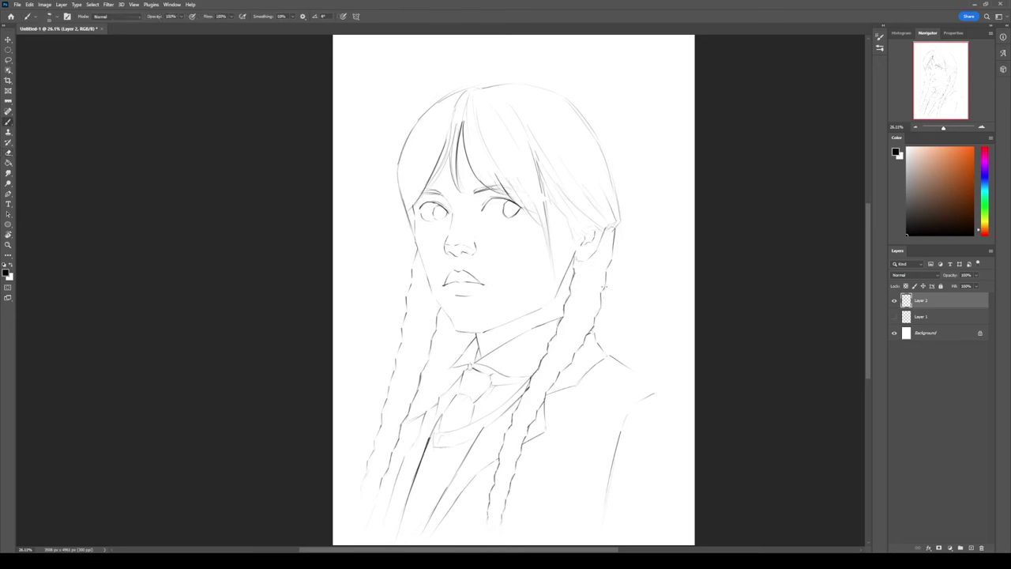
- Extend the shoulder to the page edge, add arm and jacket lines, and refine the face
key("l")
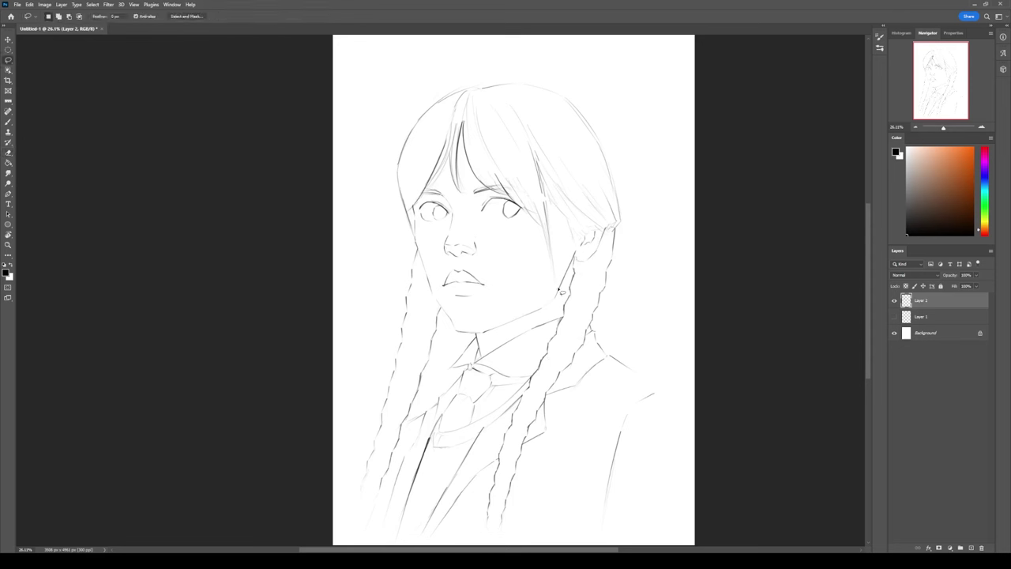
key("b")
left_click_drag(652, 387, 689, 410)
left_click_drag(624, 409, 626, 544)
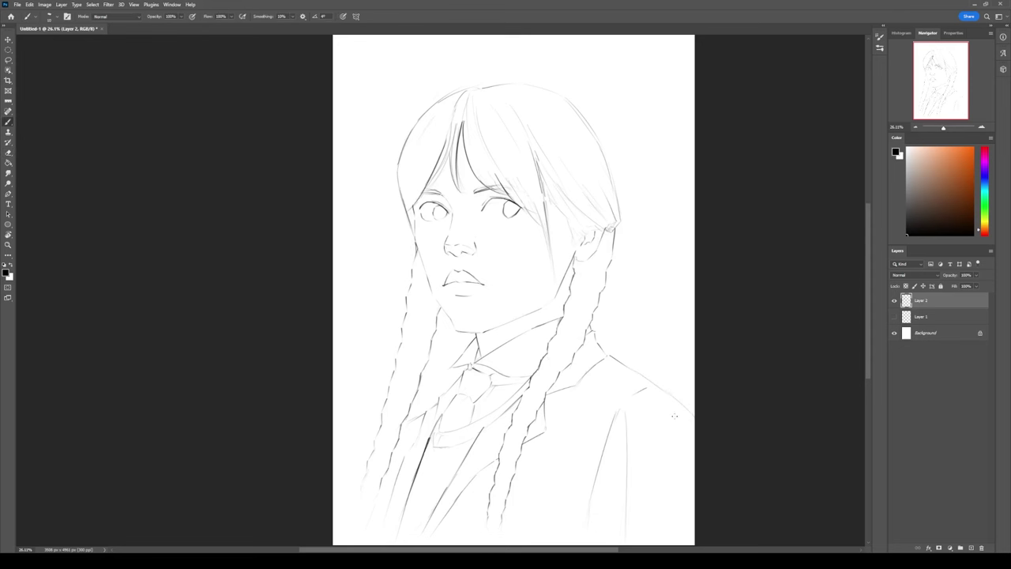
left_click_drag(618, 393, 597, 435)
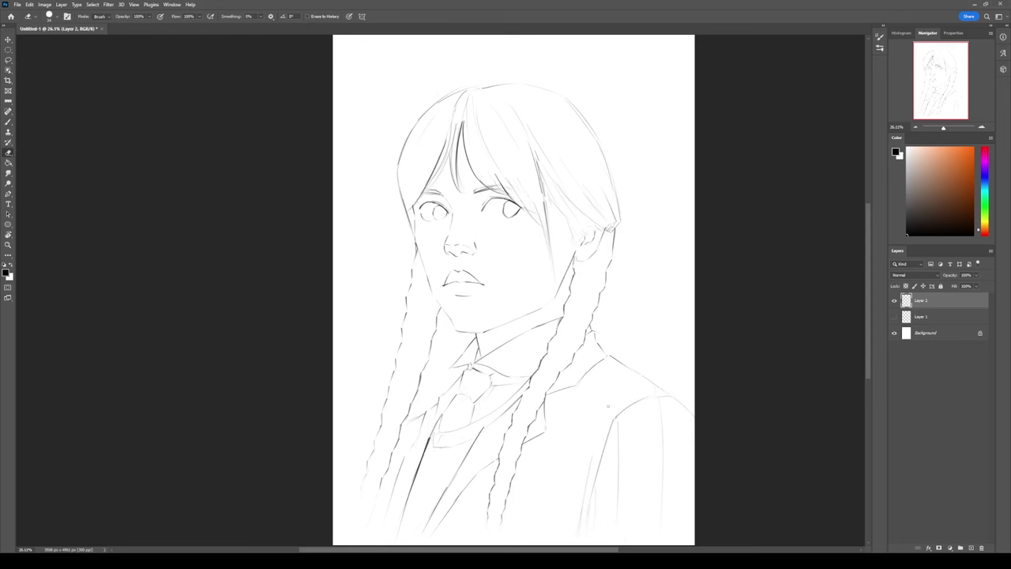
left_click_drag(609, 369, 632, 373)
left_click_drag(502, 449, 604, 253)
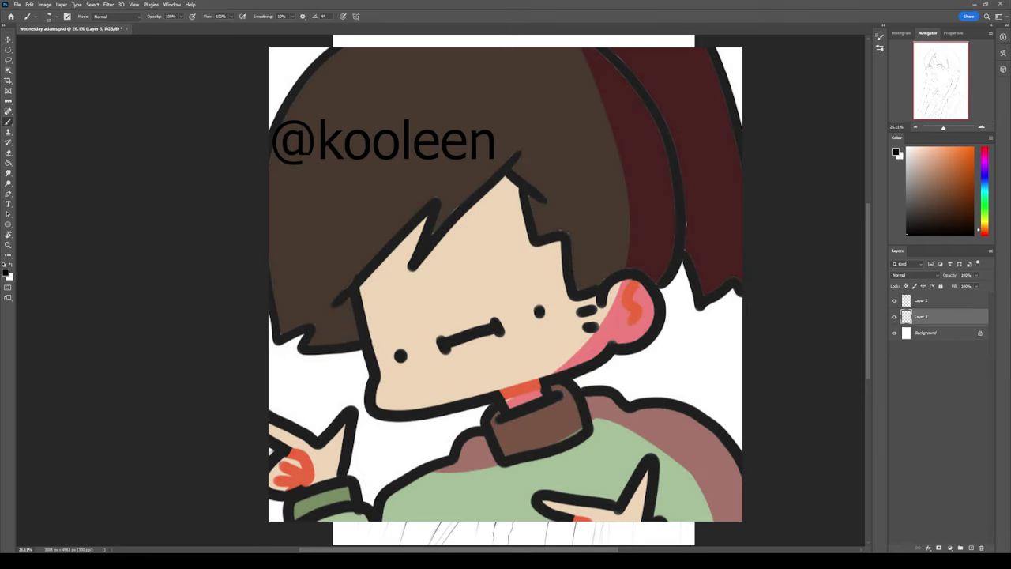
- Shade the background darker around the figure, softening beside the head with sampled light brown
key("alt+BackSpace")
key("g")
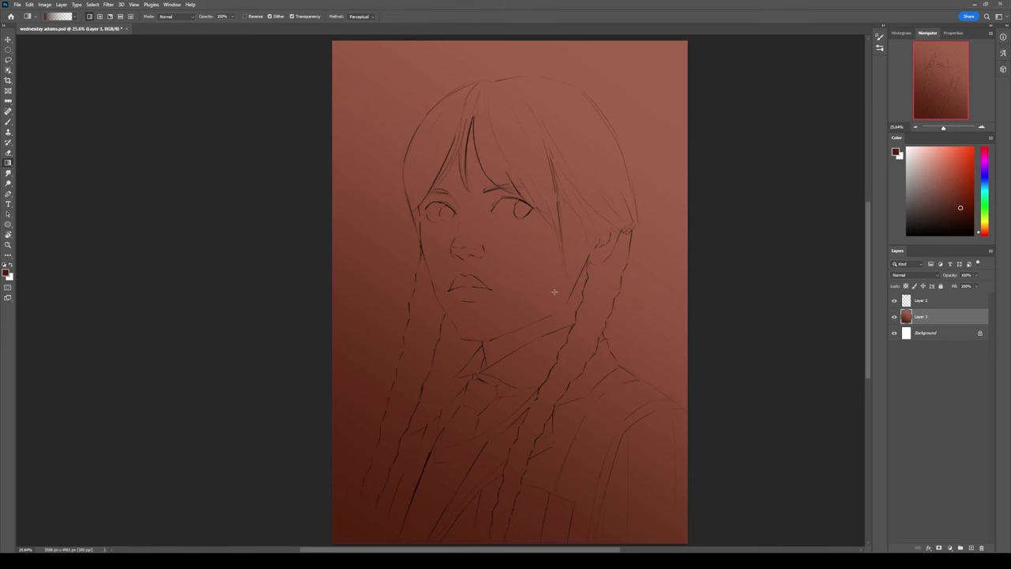
key("b")
key("d")
mouse_move(601, 55)
left_mouse_down()
mouse_move(663, 249)
mouse_move(666, 343)
left_mouse_up()
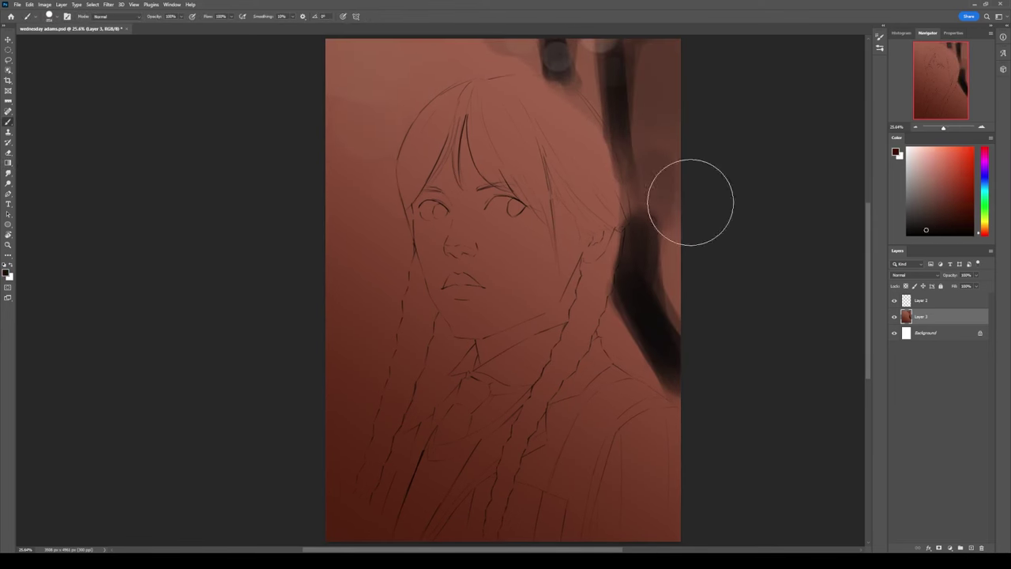
mouse_move(690, 201)
left_mouse_down()
mouse_move(463, 361)
mouse_move(380, 237)
left_mouse_up()
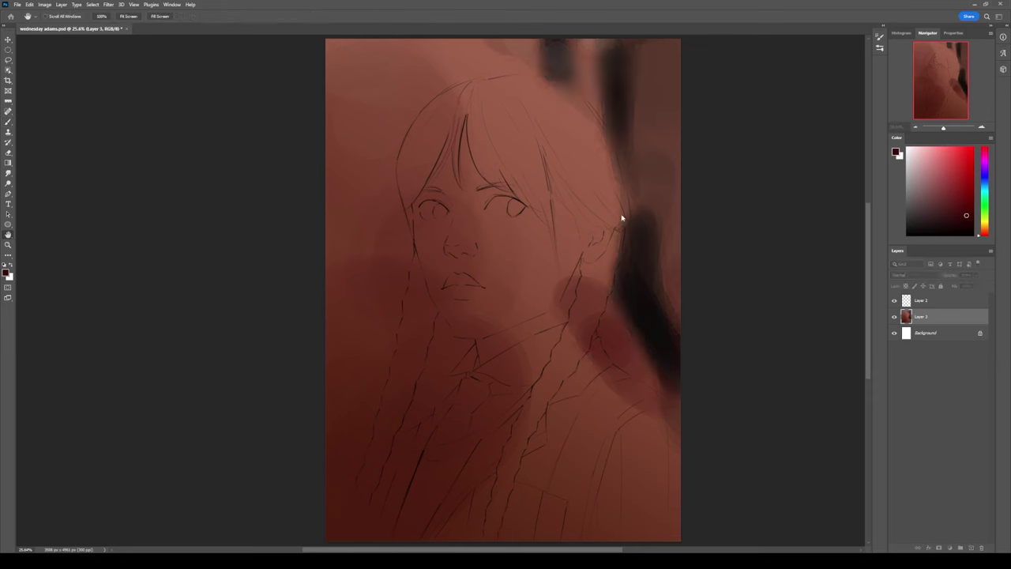
left_click(621, 218, "alt")
mouse_move(621, 219)
left_mouse_down()
mouse_move(646, 231)
mouse_move(540, 156)
left_mouse_up()
- On a new layer, lasso the girl's whole silhouette, cutting out the gap beside the left braid
left_click(653, 334, "alt")
key("ctrl+shift+alt+n")
key("l")
mouse_move(480, 77)
left_mouse_down()
mouse_move(413, 267)
mouse_move(359, 475)
mouse_move(689, 422)
left_mouse_up()
left_click_drag(584, 98, 482, 78)
mouse_move(440, 316)
left_mouse_down()
mouse_move(433, 411)
mouse_move(395, 437)
left_mouse_up()
- Fill the silhouette with a salmon skin colour using the Paint Bucket
key("g")
left_click(944, 162)
left_click(985, 233)
left_click(506, 356)
- On a new layer, paint the hair, right braid and bangs black
key("b")
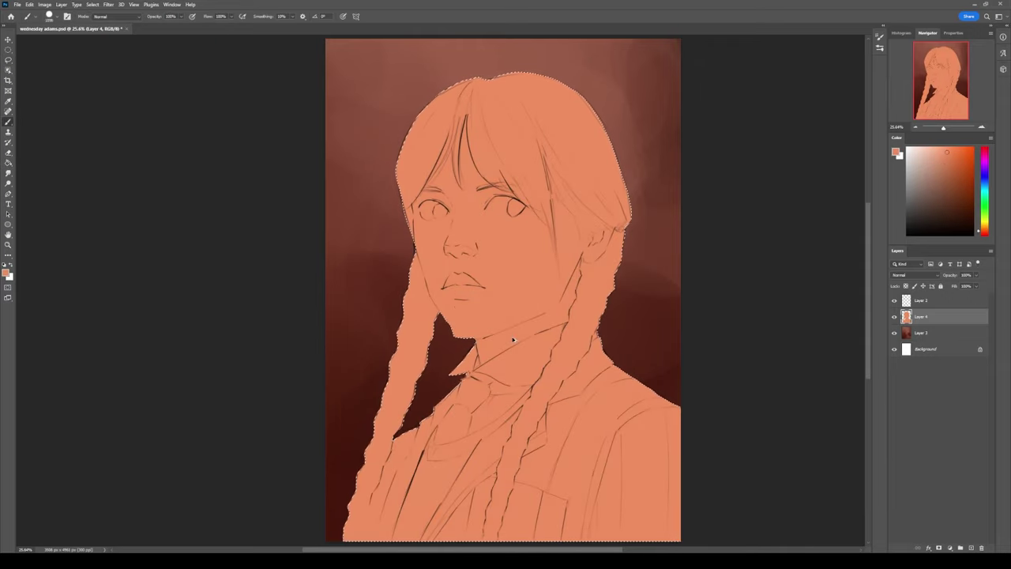
key("d")
key("ctrl+shift+alt+n")
left_click_drag(585, 142, 399, 249)
mouse_move(577, 181)
left_mouse_down()
mouse_move(542, 102)
mouse_move(566, 209)
mouse_move(621, 260)
mouse_move(514, 430)
mouse_move(486, 531)
left_mouse_up()
mouse_move(569, 378)
left_mouse_down()
mouse_move(544, 407)
mouse_move(494, 525)
mouse_move(547, 402)
left_mouse_up()
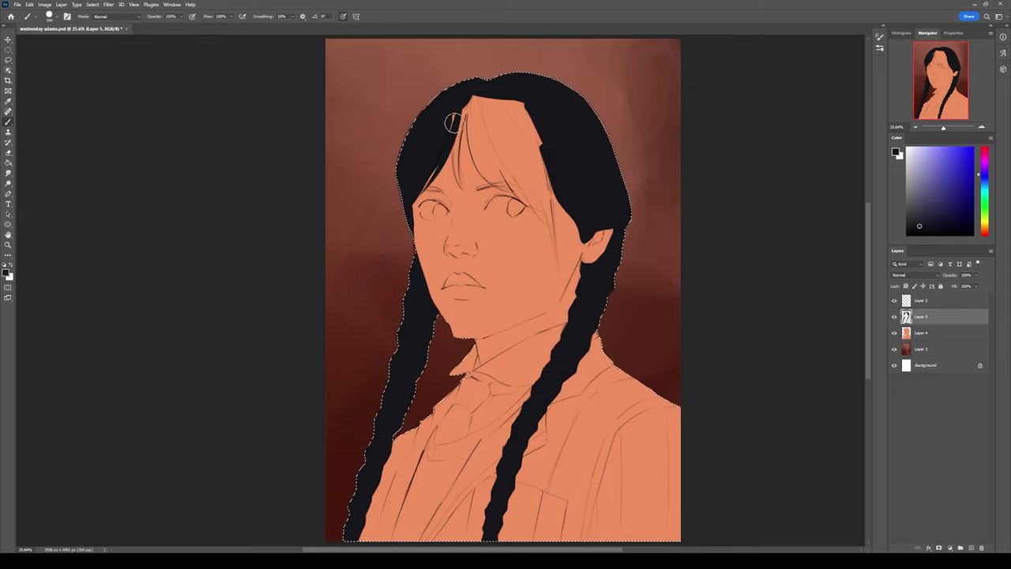
mouse_move(463, 113)
left_mouse_down()
mouse_move(448, 194)
mouse_move(545, 225)
mouse_move(554, 268)
mouse_move(517, 172)
mouse_move(550, 226)
left_mouse_up()
left_click_drag(431, 158, 451, 190)
- On a new clothes layer, paint the blazer dark navy and the shirt collar beige
key("ctrl+shift+alt+n")
left_click(946, 219)
mouse_move(664, 522)
left_mouse_down()
mouse_move(621, 429)
mouse_move(497, 388)
mouse_move(622, 366)
left_mouse_up()
left_click(985, 228)
left_click(930, 162)
mouse_move(474, 377)
left_mouse_down()
mouse_move(553, 335)
mouse_move(522, 372)
mouse_move(511, 360)
mouse_move(473, 433)
mouse_move(483, 386)
mouse_move(528, 391)
left_mouse_up()
- On a new layer, lasso the tie below the collar and fill it near-black
left_click(482, 386, "alt")
key("ctrl+d")
key("l")
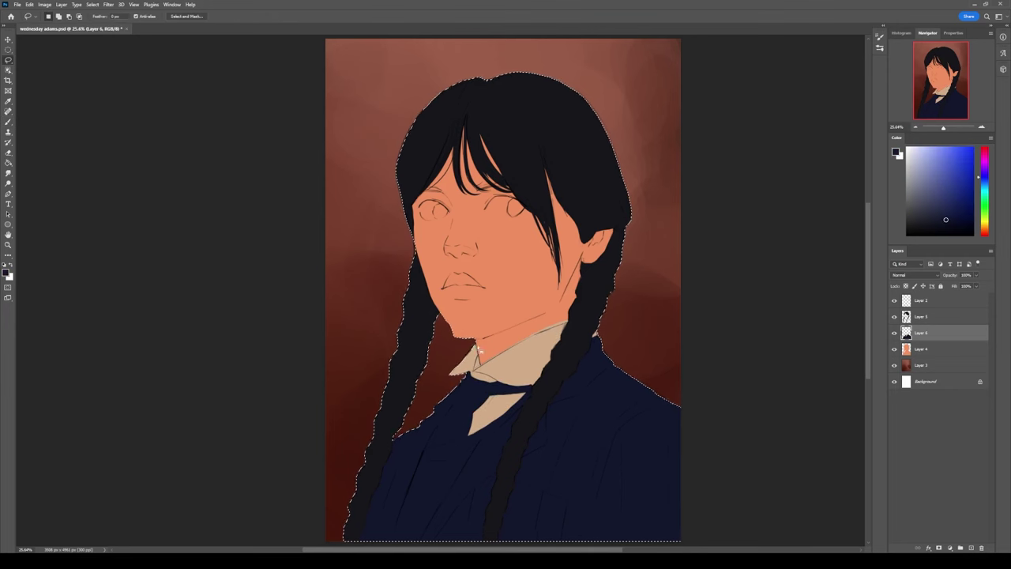
key("ctrl+shift+alt+n")
mouse_move(464, 377)
left_mouse_down()
mouse_move(467, 443)
mouse_move(506, 380)
left_mouse_up()
key("b")
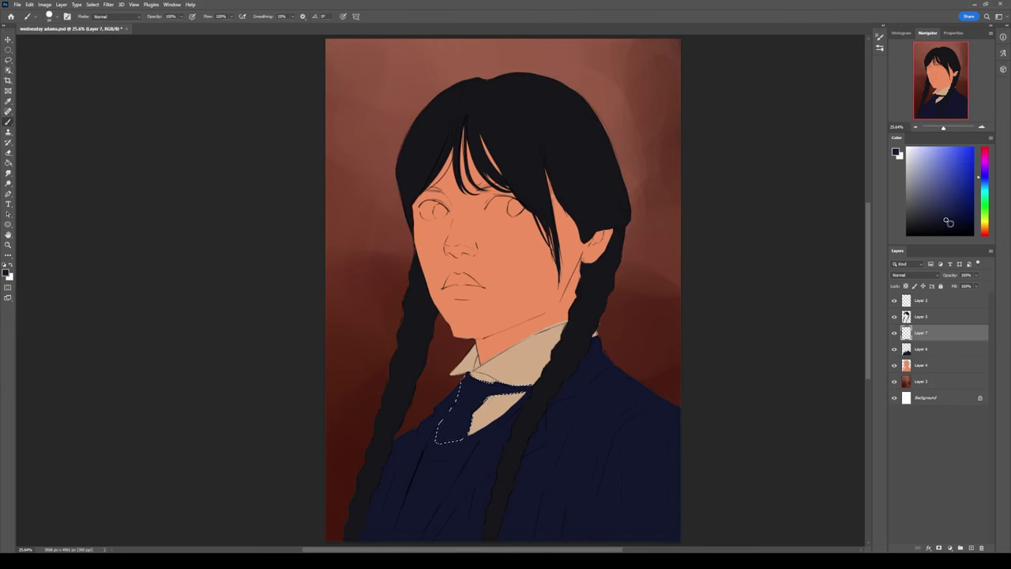
left_click(511, 389, "alt")
key("alt+BackSpace")
key("ctrl+d")
- Lock the hair layer's transparency, refill it darker navy, and move the clothes layer above the skin
key("alt+bracketleft")
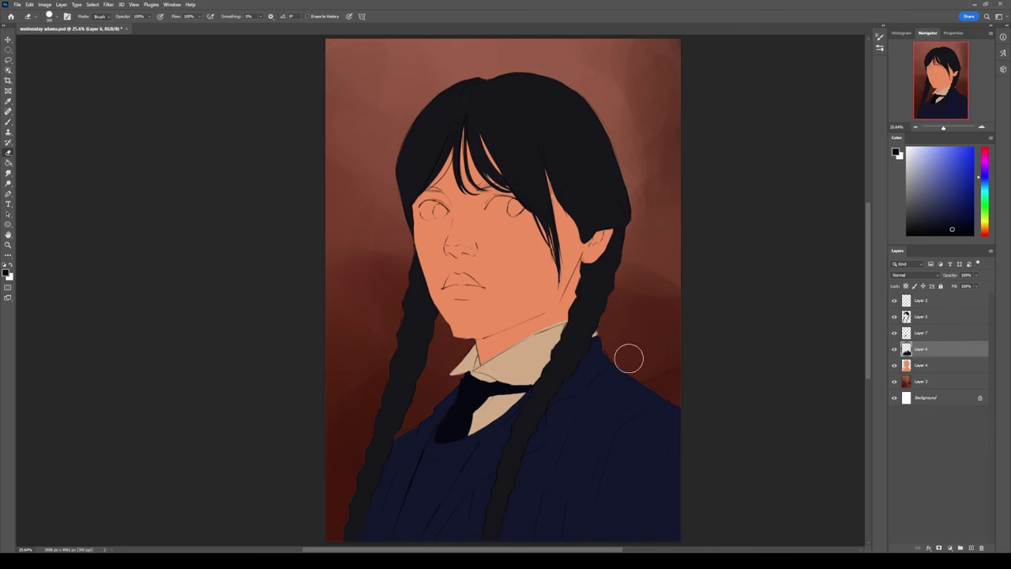
left_click(612, 319, "alt")
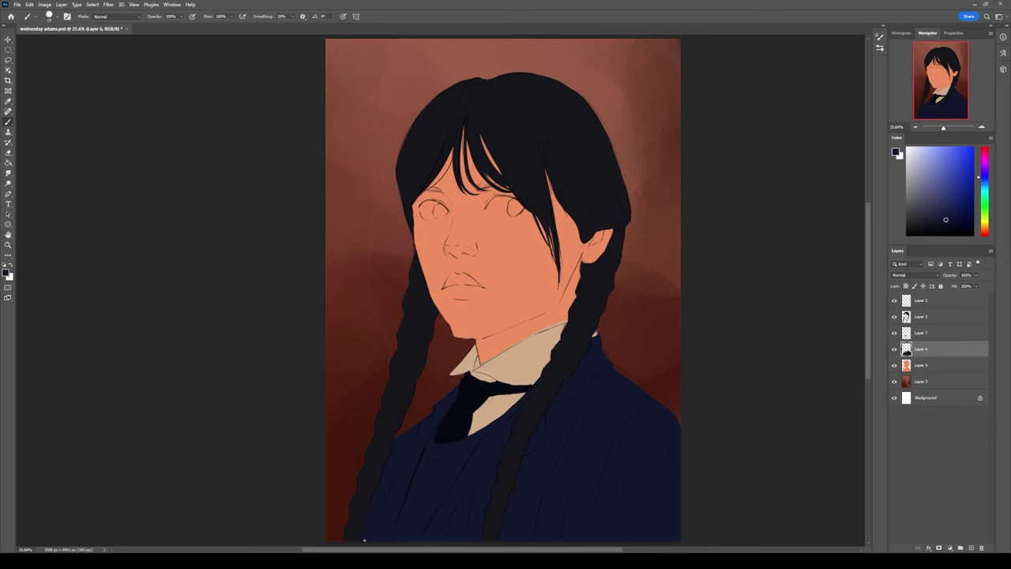
left_click(566, 108, "ctrl")
left_click(566, 109, "alt")
key("slash")
key("alt+BackSpace")
key("alt+bracketleft")
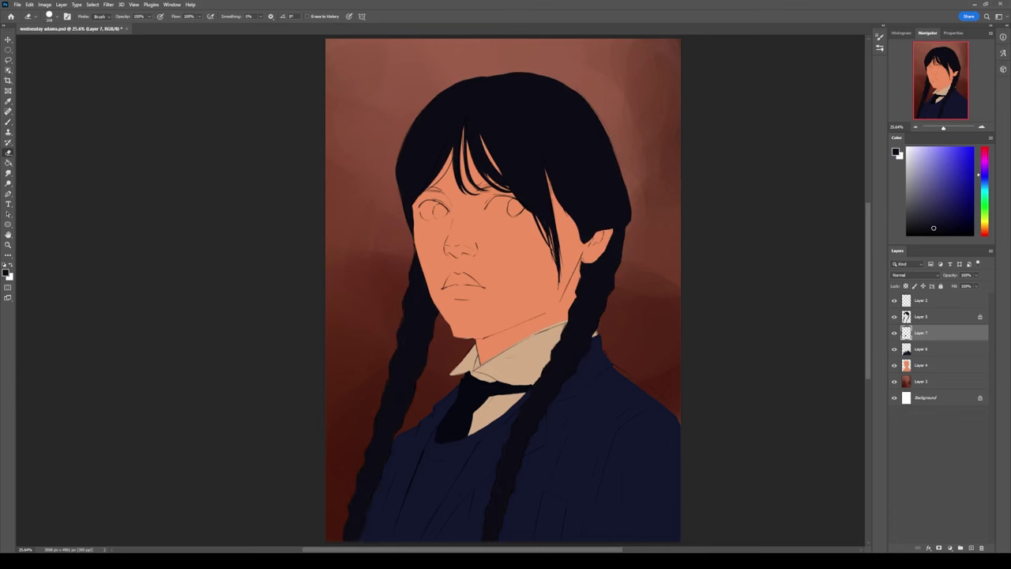
key("alt+bracketleft")
left_click(506, 378, "alt")
left_click_drag(922, 349, 927, 380)
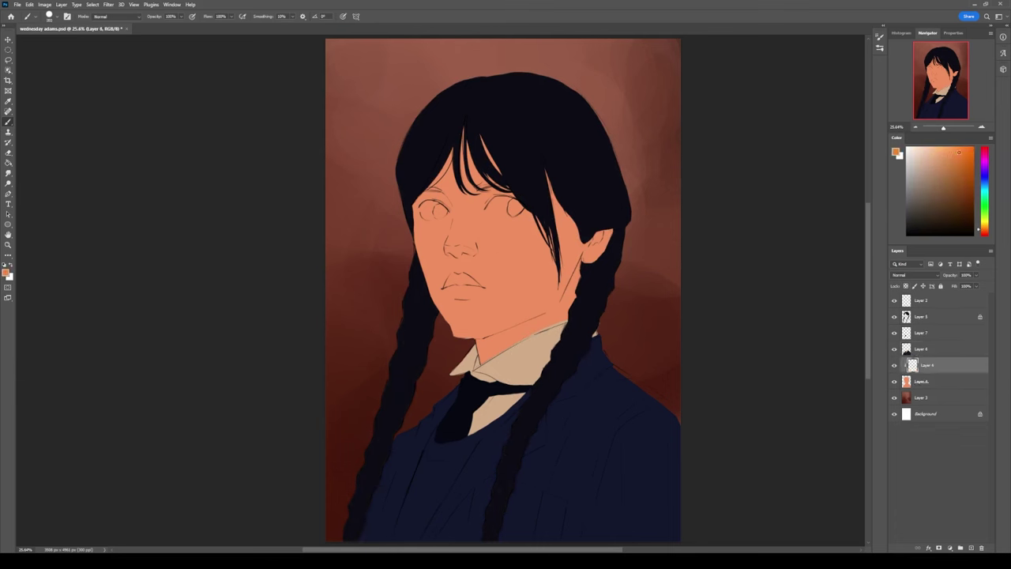
- Paint a darker shadow along the jaw toward the chin, after undoing a trial cheek blush
mouse_move(425, 200)
left_mouse_down()
mouse_move(433, 237)
mouse_move(431, 217)
left_mouse_up()
key("ctrl+z")
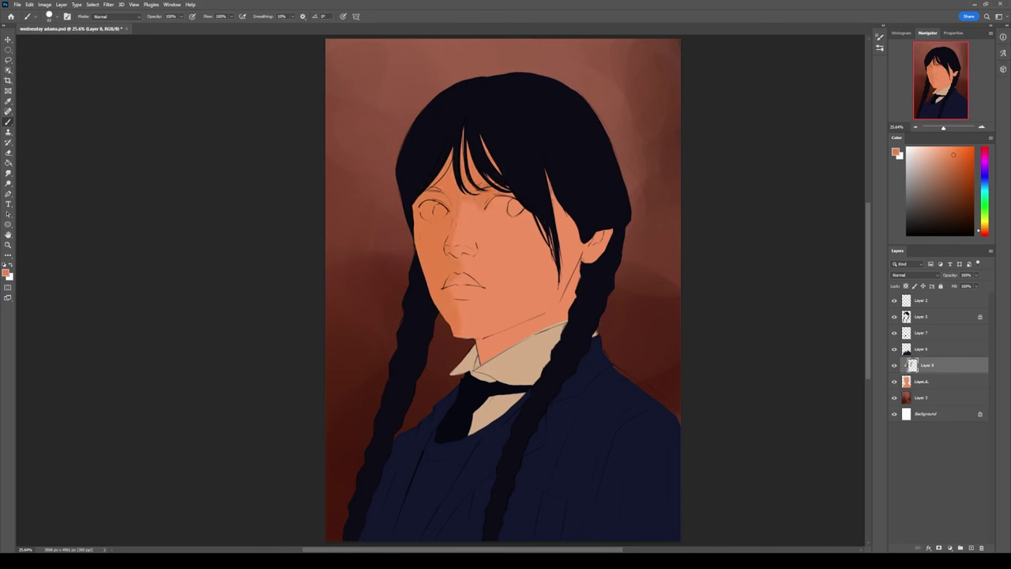
mouse_move(457, 304)
left_mouse_down()
mouse_move(478, 338)
mouse_move(535, 331)
left_mouse_up()
left_click_drag(585, 277, 540, 326)
- On the clipped shading layer, paint a pale pink highlight down the nose bridge
left_click(923, 381)
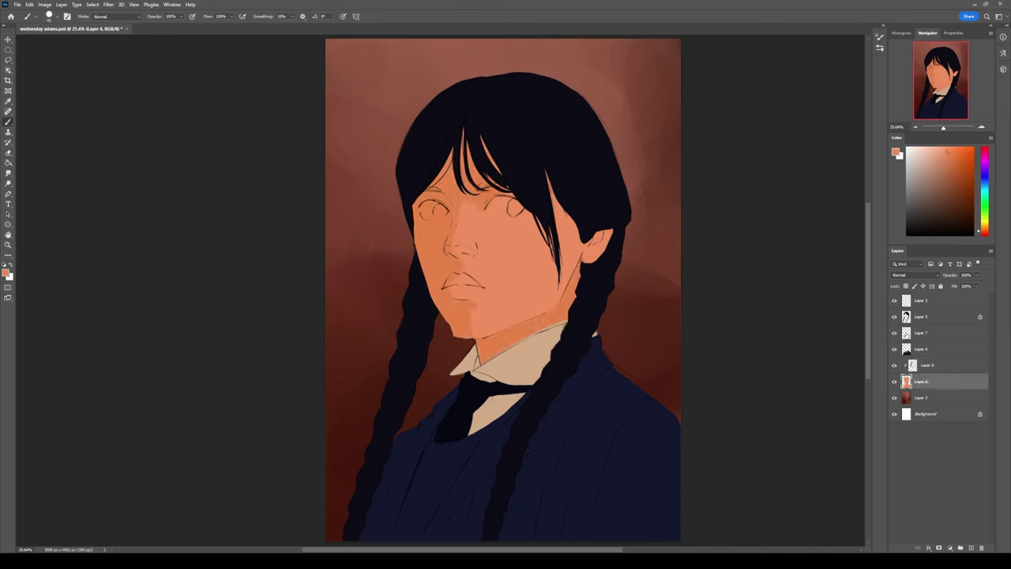
left_click(926, 365)
left_click(985, 234)
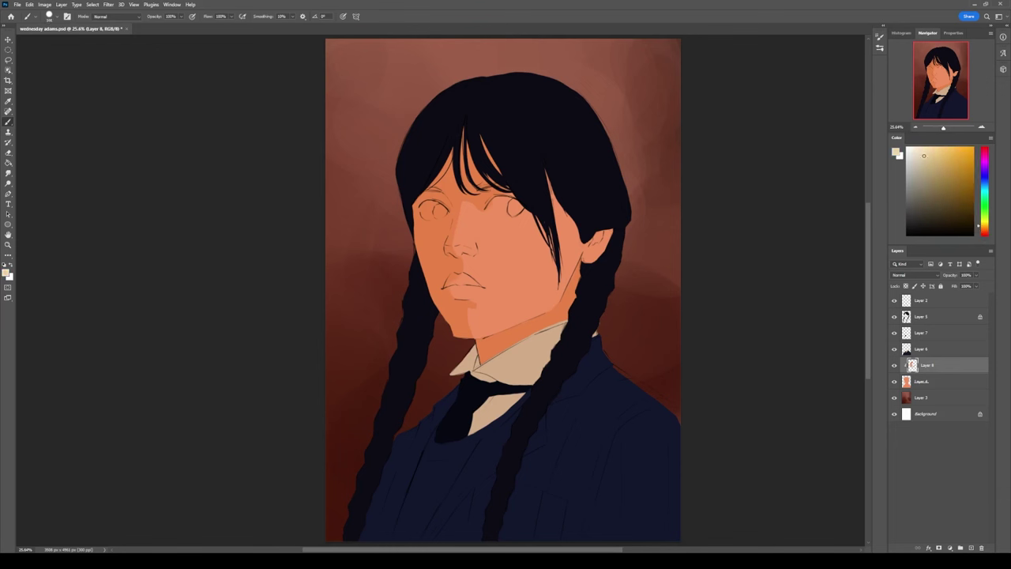
left_click(916, 156)
mouse_move(463, 204)
left_mouse_down()
mouse_move(484, 279)
mouse_move(561, 237)
mouse_move(552, 298)
mouse_move(490, 305)
mouse_move(553, 328)
mouse_move(574, 312)
left_mouse_up()
- Brush peach across the cheek toward the chin and a pale pink band across the upper cheek
left_click(468, 262, "alt")
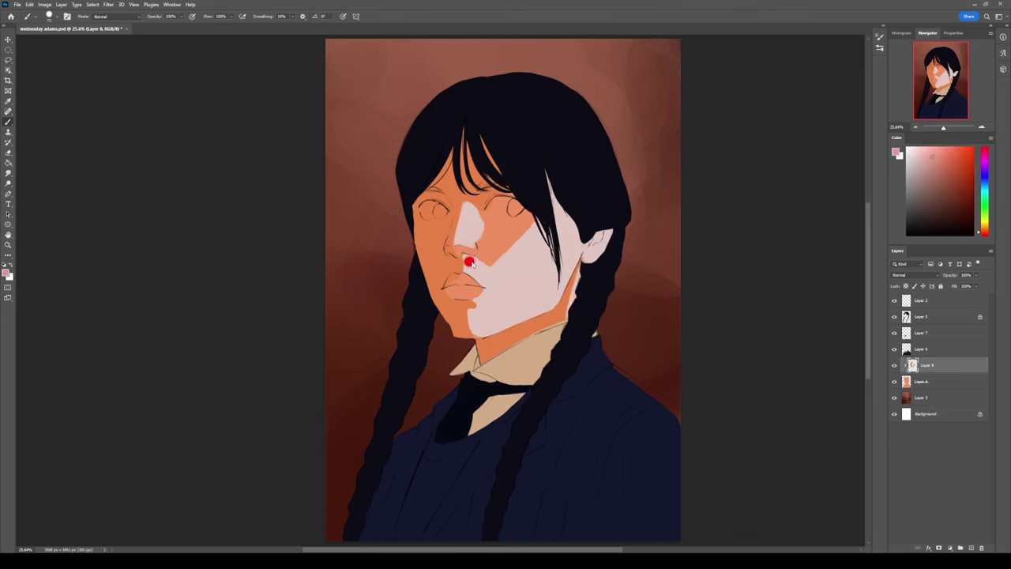
mouse_move(468, 265)
left_mouse_down()
mouse_move(479, 281)
mouse_move(523, 239)
mouse_move(492, 314)
left_mouse_up()
left_click(510, 275, "alt")
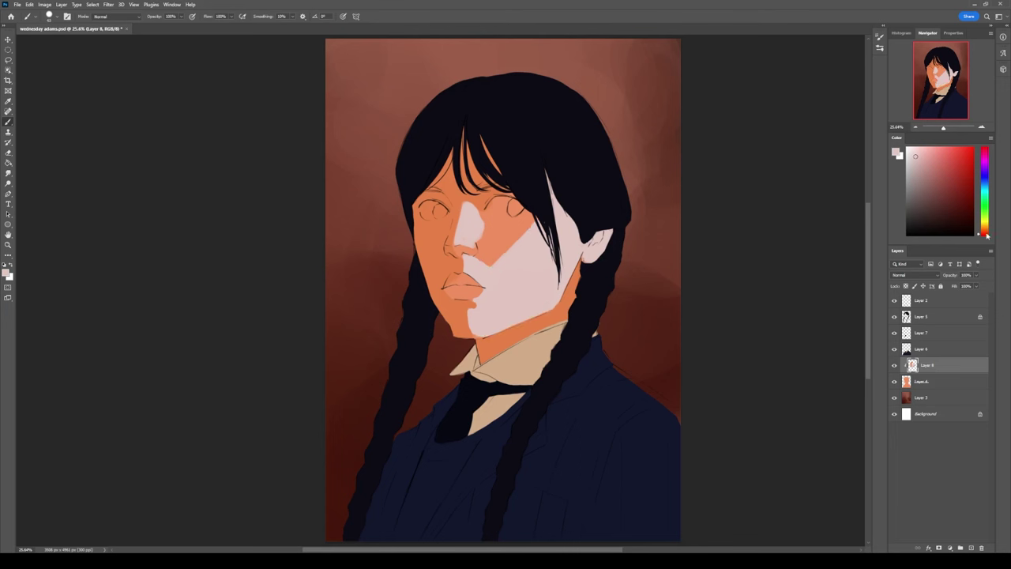
mouse_move(484, 278)
left_mouse_down()
mouse_move(537, 255)
mouse_move(527, 266)
mouse_move(527, 246)
left_mouse_up()
left_click(527, 266, "alt")
left_click(496, 261, "alt")
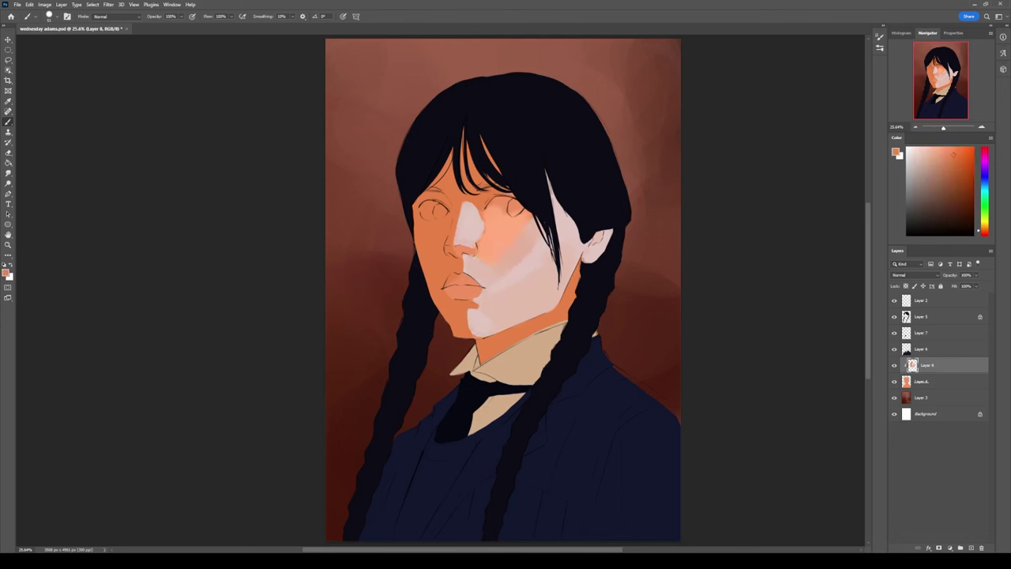
- Sample orange and pale pink skin tones from the face and neck
left_click(427, 277, "alt")
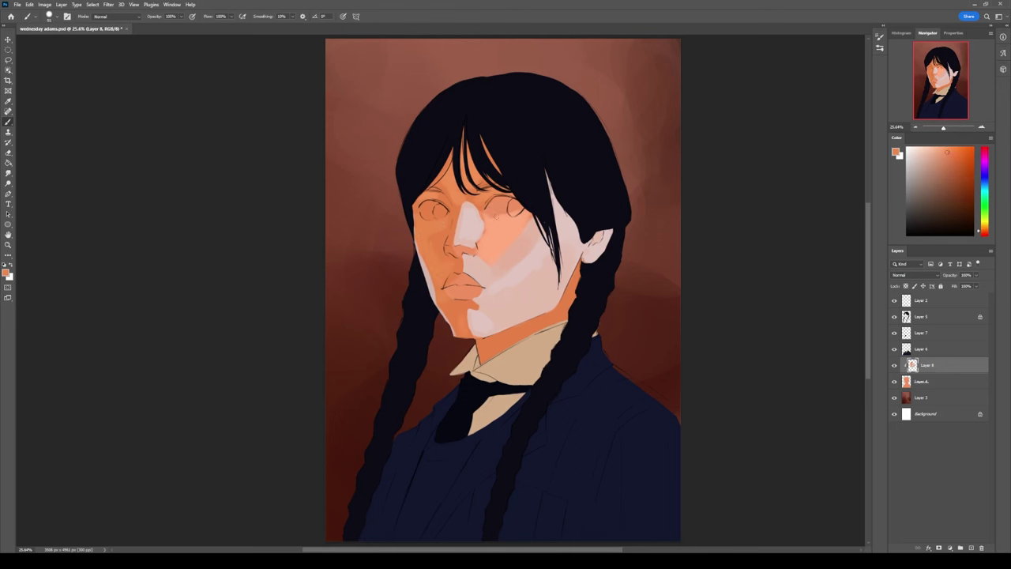
left_click(483, 221, "alt")
left_click(452, 278, "alt")
left_click(474, 344, "alt")
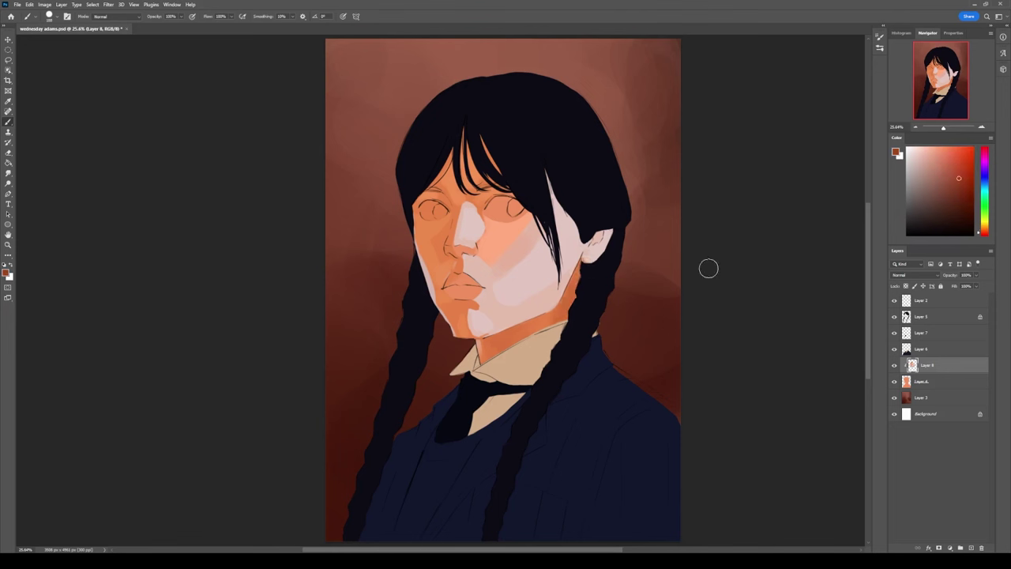
left_click(570, 341, "alt")
left_click(568, 316, "alt")
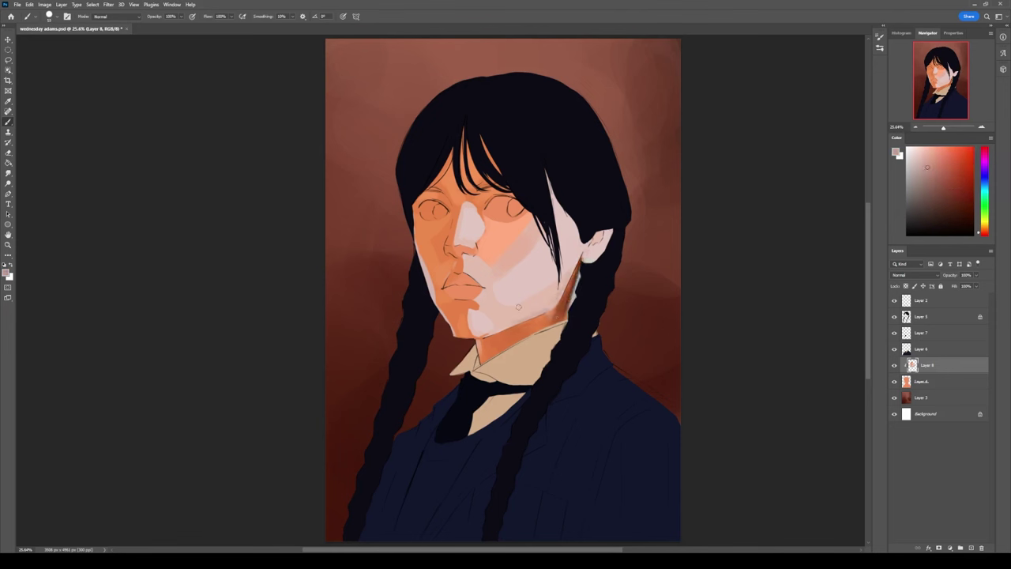
left_click(442, 338, "alt")
left_click(496, 243, "alt")
- Fill the left eye with pale pink sampled near the eye
left_click(578, 223, "alt")
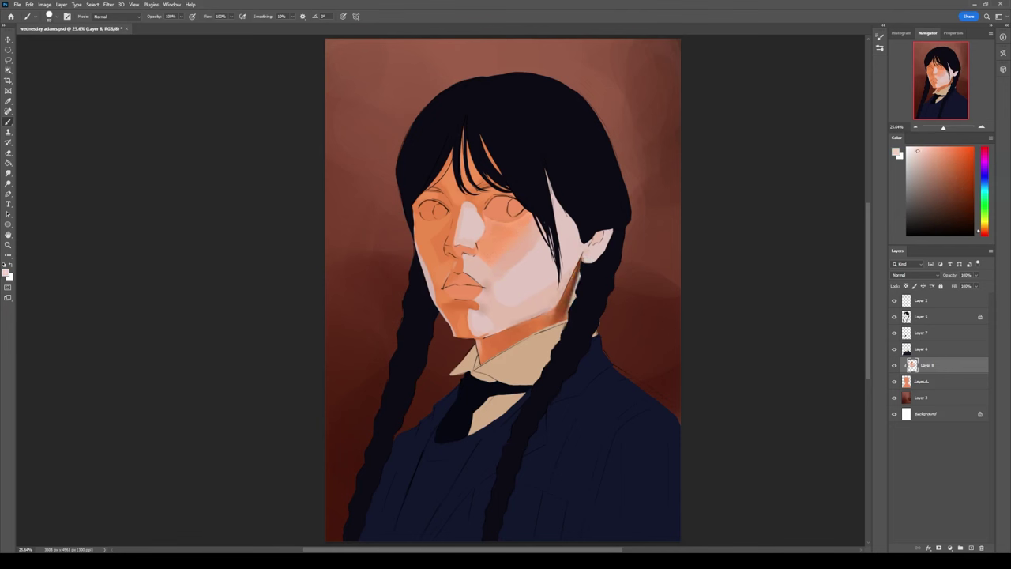
left_click(517, 207, "alt")
left_click_drag(427, 210, 439, 210)
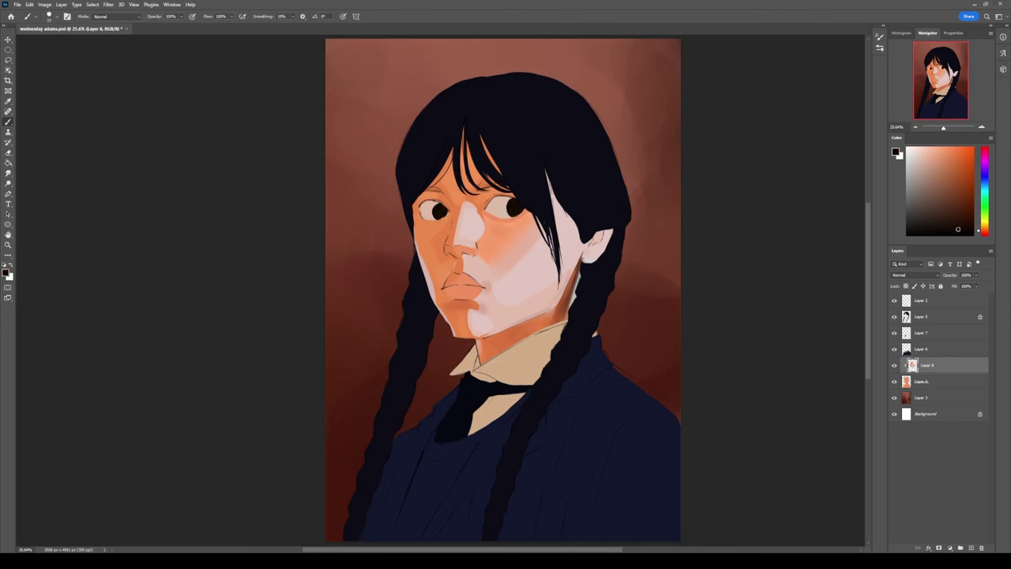
- Paint the lips red on a new layer
left_click(485, 188, "alt")
left_click(485, 188, "ctrl")
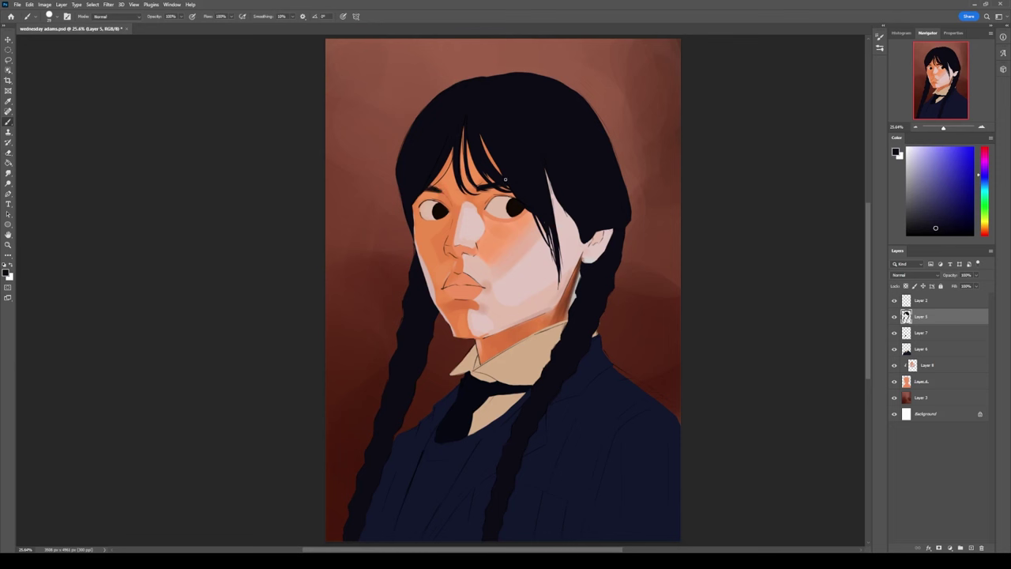
left_click(462, 284, "ctrl")
key("ctrl+shift+alt+n")
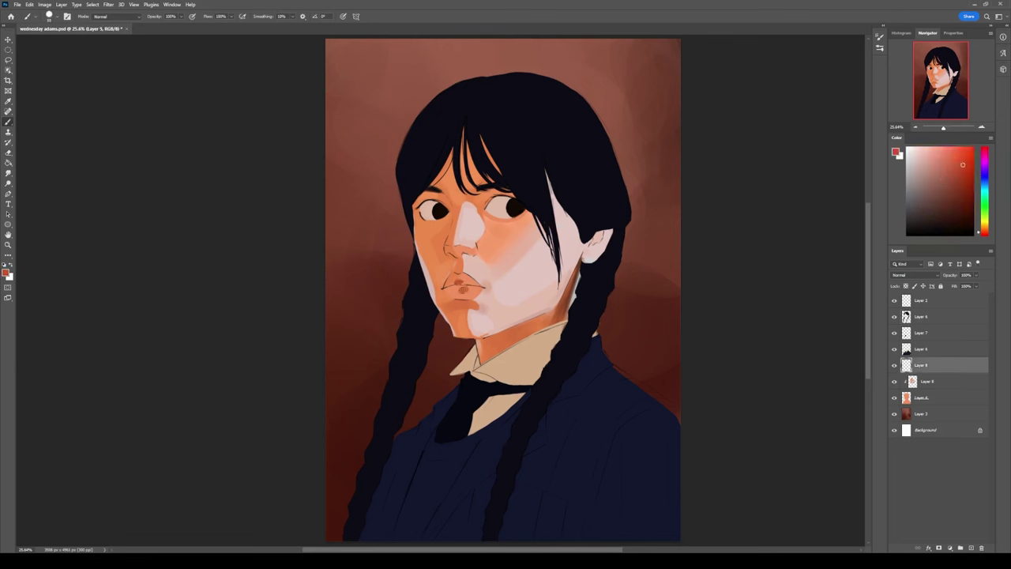
left_click_drag(454, 286, 478, 289)
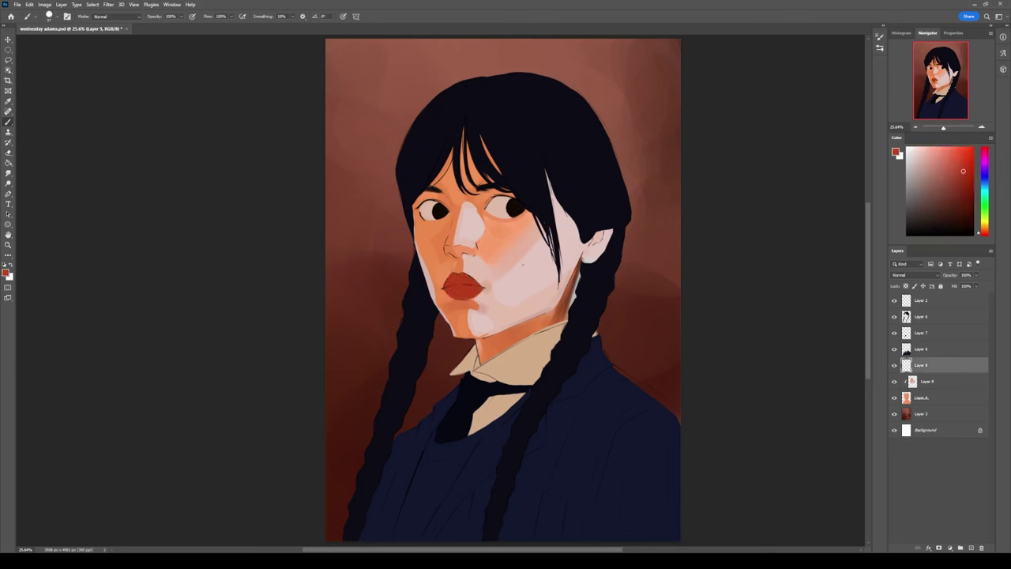
- Sample the orange forehead skin and merge the face layers into one
left_click(488, 158, "alt")
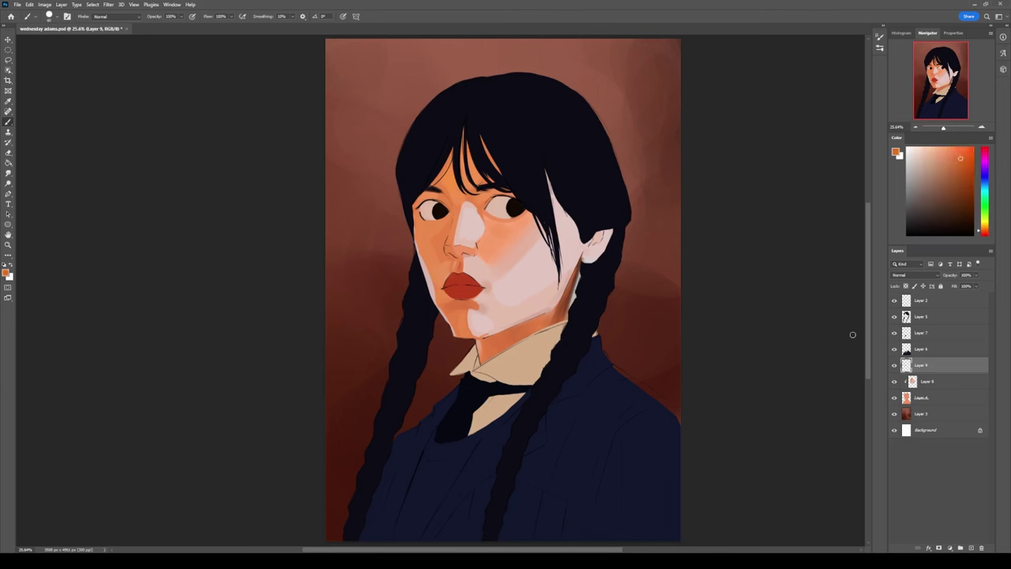
key("ctrl+e")
key("shift+b")
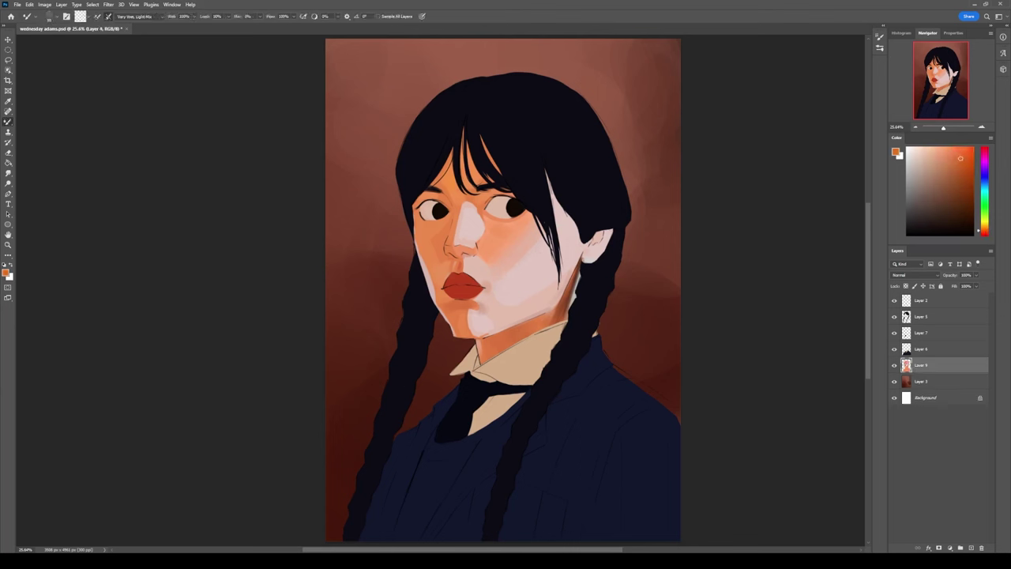
- Blend the skin around the lower lip and chin, then sample light pink and orange-tan tones
mouse_move(472, 320)
left_mouse_down()
mouse_move(486, 332)
mouse_move(478, 312)
left_mouse_up()
left_click(456, 242, "alt")
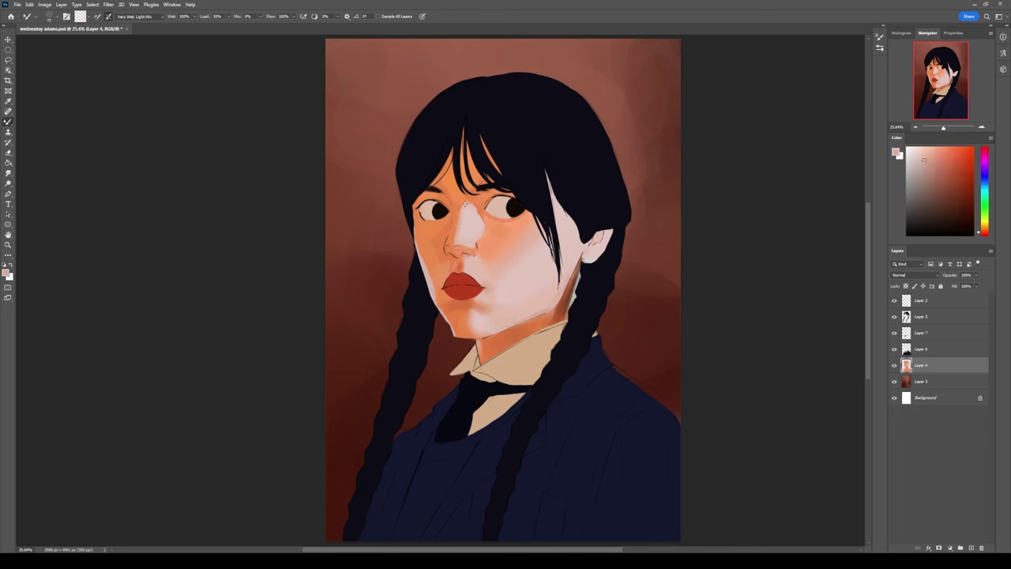
key("shift+b")
left_click(561, 210, "alt")
left_click(521, 251, "alt")
left_click(433, 335, "alt")
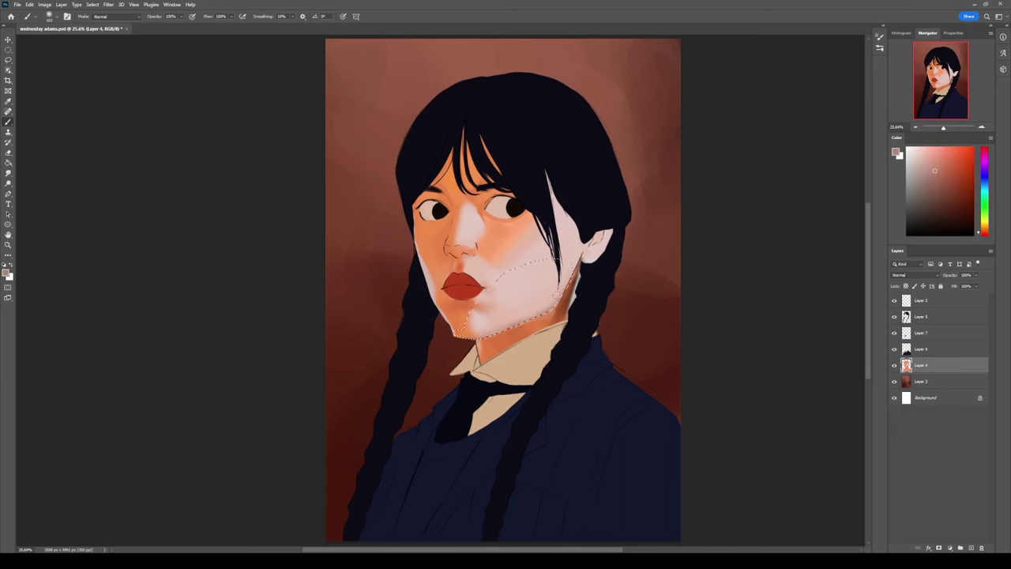
- Clear the selection and add a new empty layer above Layer 4 for shading
key("ctrl+d")
left_click(500, 339, "alt")
left_click(480, 213, "alt")
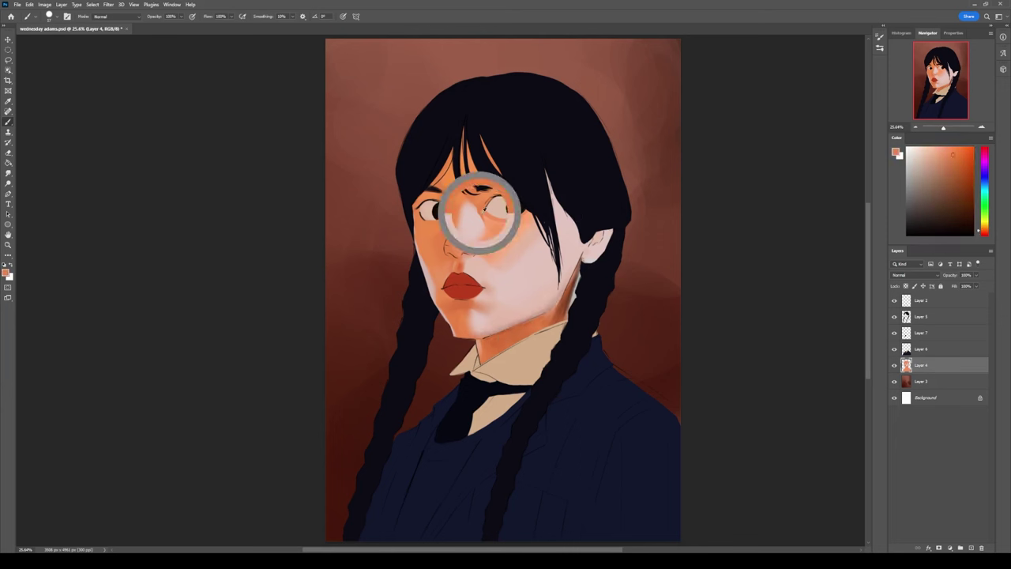
key("ctrl+shift+alt+n")
key("e")
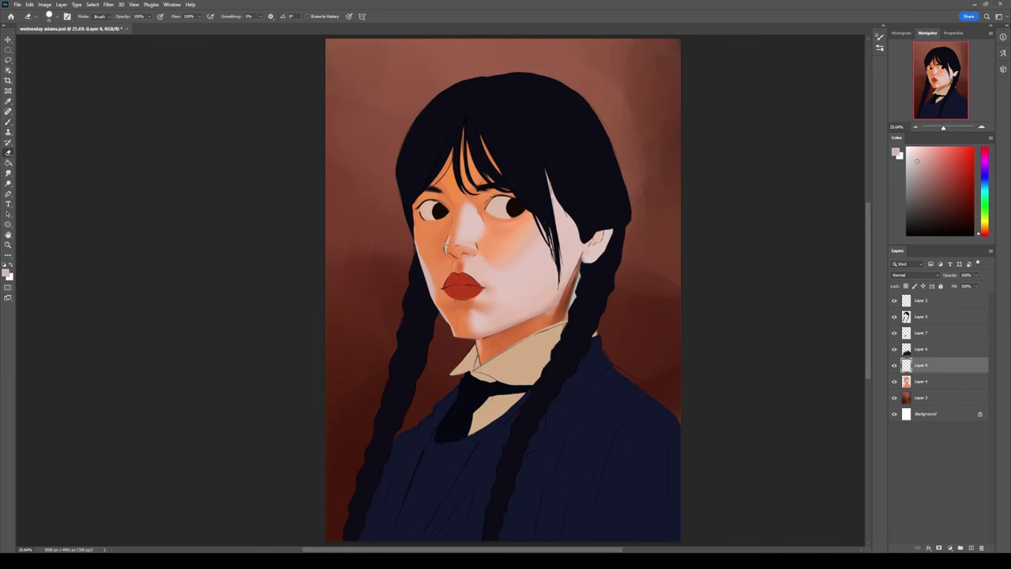
left_click(921, 301)
left_click(922, 365)
left_click(447, 243, "alt")
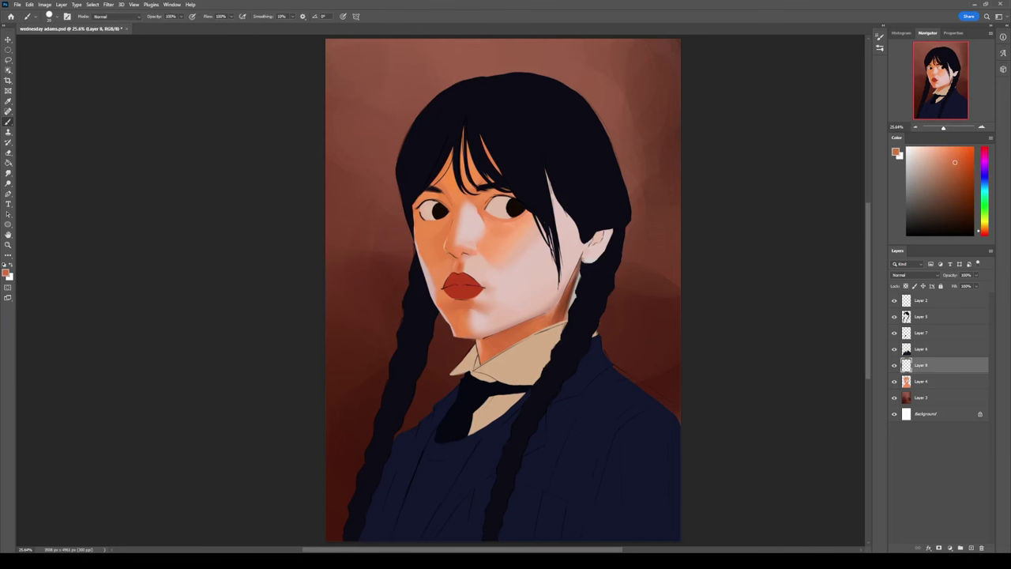
- Pick darker crimson for lip shadow and peach, salmon and pale pink skin tones
key("b")
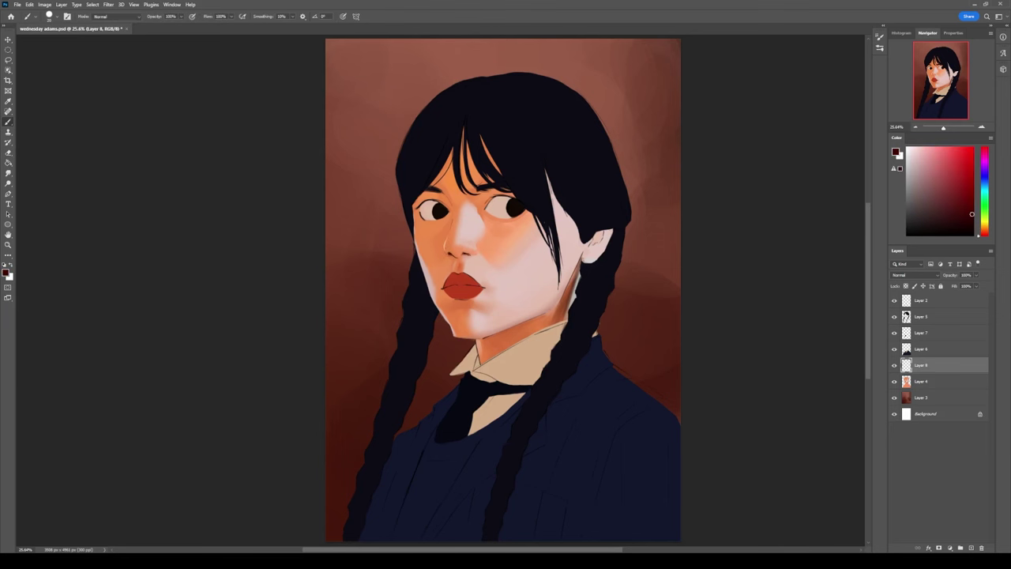
left_click(956, 164)
left_click(452, 244, "alt")
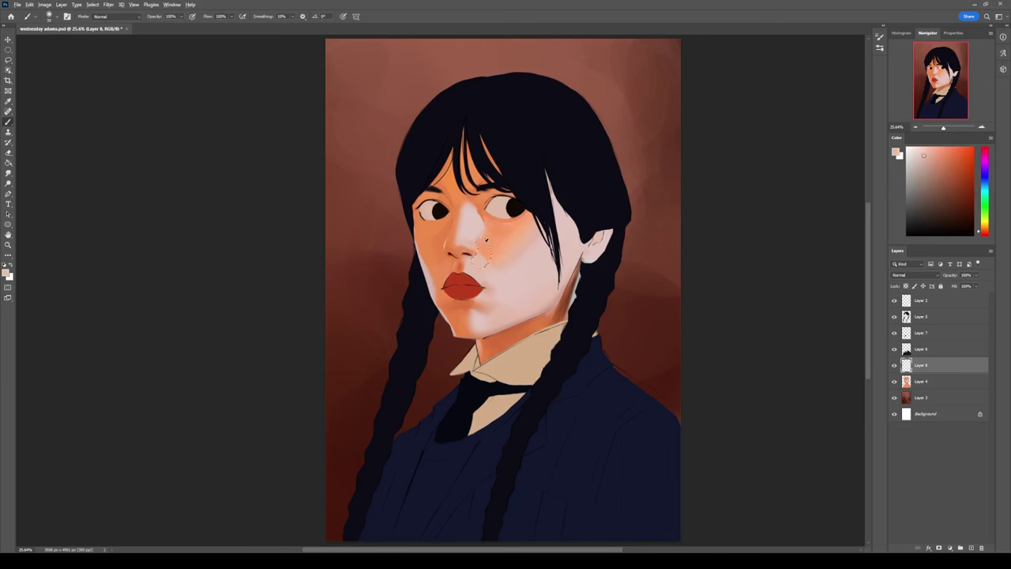
left_click(467, 278, "alt")
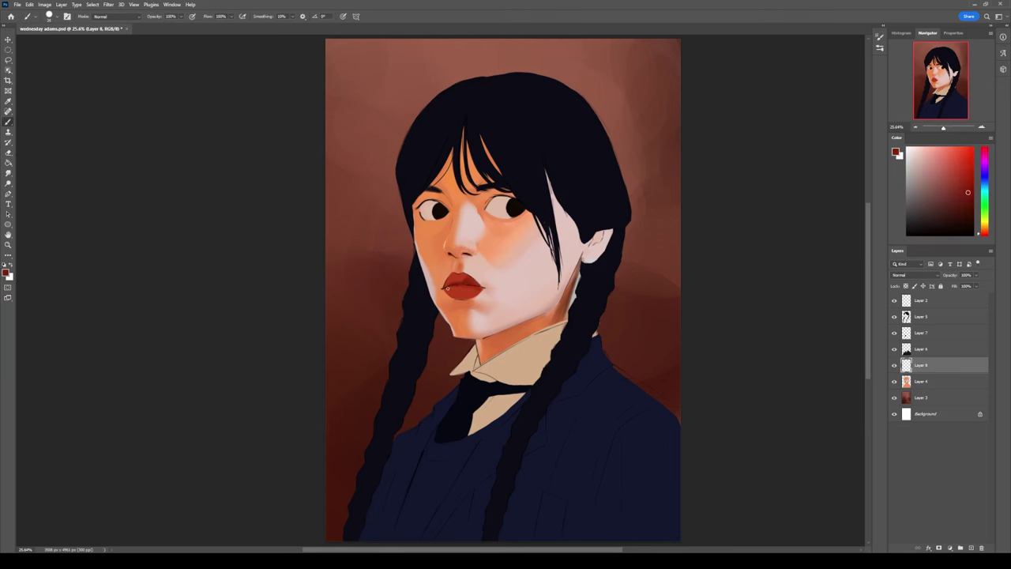
left_click(472, 282, "alt")
left_click(487, 214, "alt")
left_click(488, 213, "alt")
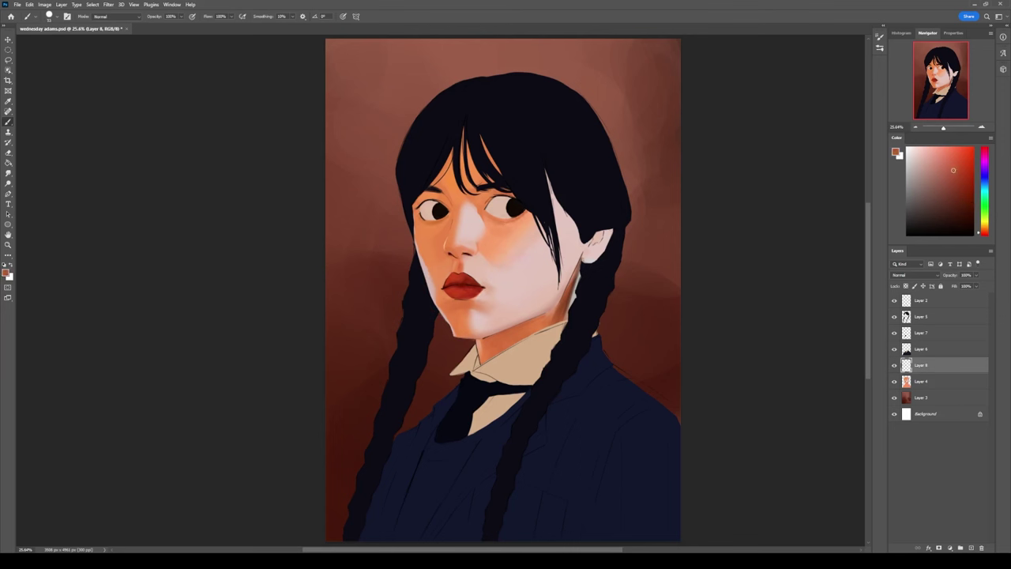
left_click(467, 253, "alt")
left_click(430, 271, "alt")
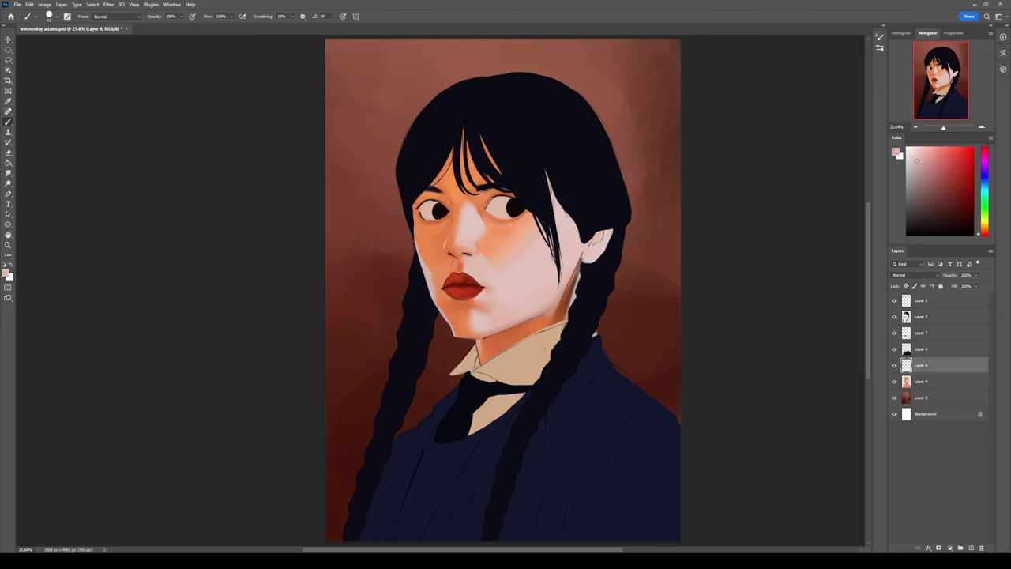
key("alt+bracketright")
key("alt+bracketright")
key("alt+bracketright")
left_click(395, 395, "alt")
- On a new layer above the hair, paint blue highlight strokes across the hair
left_click(479, 108, "alt")
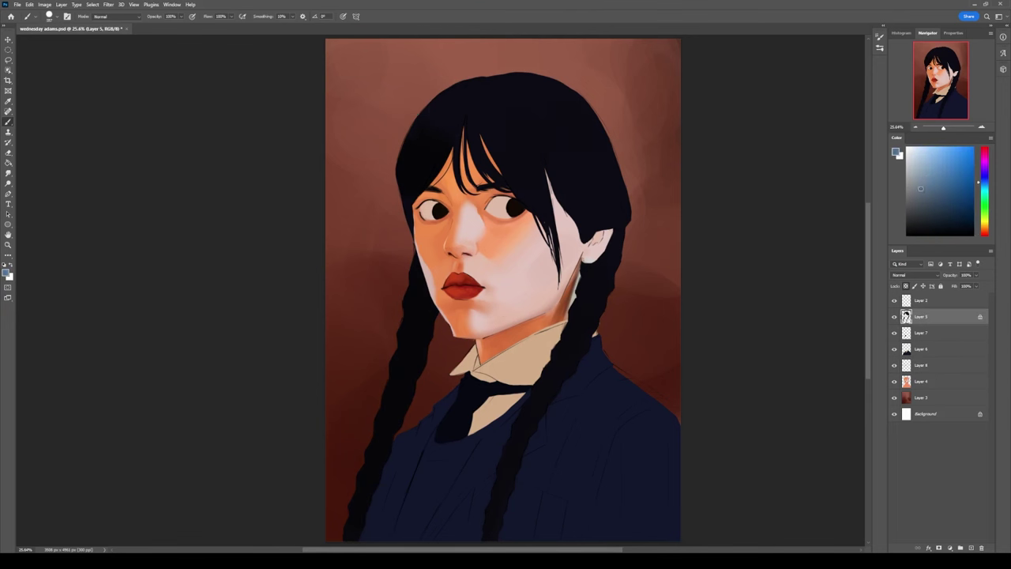
key("ctrl+shift+alt+n")
left_click_drag(582, 171, 600, 198)
left_click(582, 154, "alt")
left_click_drag(583, 155, 609, 182)
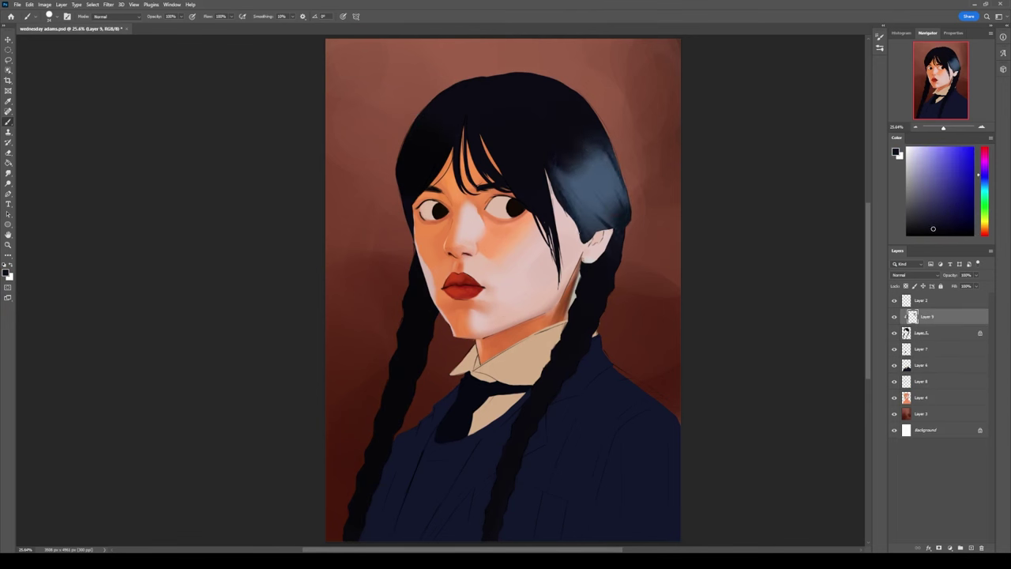
left_click(592, 176, "alt")
mouse_move(526, 115)
left_mouse_down()
mouse_move(464, 94)
mouse_move(521, 111)
mouse_move(525, 126)
left_mouse_up()
- Add mid-blue strands along the top and right side of the hair
left_click(465, 94, "alt")
left_click(598, 151, "alt")
left_click(482, 96, "alt")
mouse_move(474, 87)
left_mouse_down()
mouse_move(521, 119)
mouse_move(474, 134)
mouse_move(445, 118)
mouse_move(462, 146)
mouse_move(577, 75)
mouse_move(470, 81)
left_mouse_up()
left_click(478, 103, "alt")
left_click(498, 94, "alt")
left_click(566, 184, "alt")
left_click(542, 86, "alt")
left_click(587, 135, "alt")
left_click_drag(589, 188, 577, 220)
- Paint dark purple strokes along the hair's left edge
left_click(475, 118, "alt")
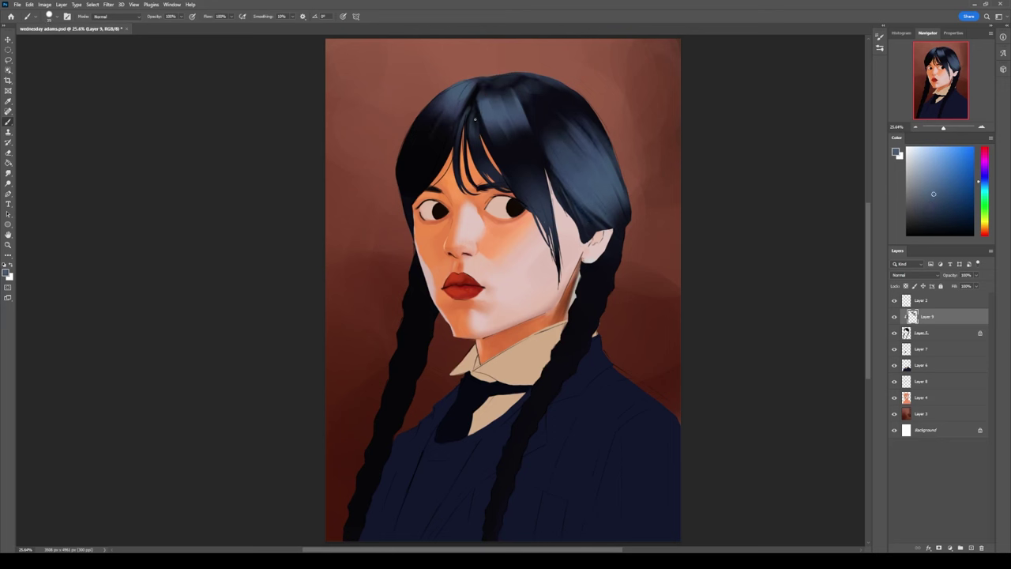
left_click(474, 119, "alt")
left_click(483, 150, "alt")
left_click(506, 110, "alt")
left_click(416, 165, "alt")
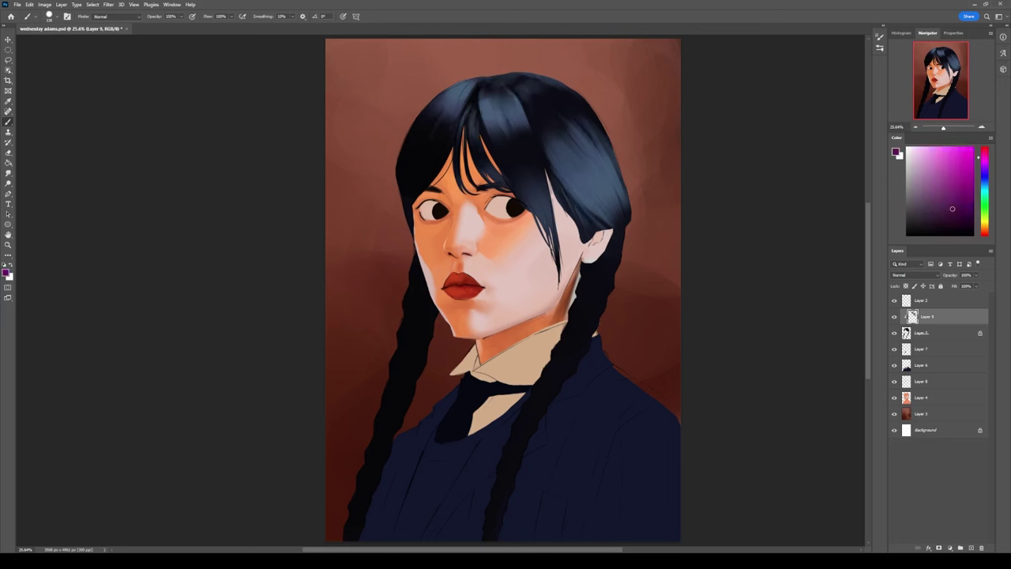
left_click(413, 158, "alt")
mouse_move(415, 166)
left_mouse_down()
mouse_move(413, 158)
mouse_move(449, 152)
left_mouse_up()
- Sample hair colours from near-black to light blue-grey for the braid highlights
left_click(443, 154, "alt")
left_click(547, 102, "alt")
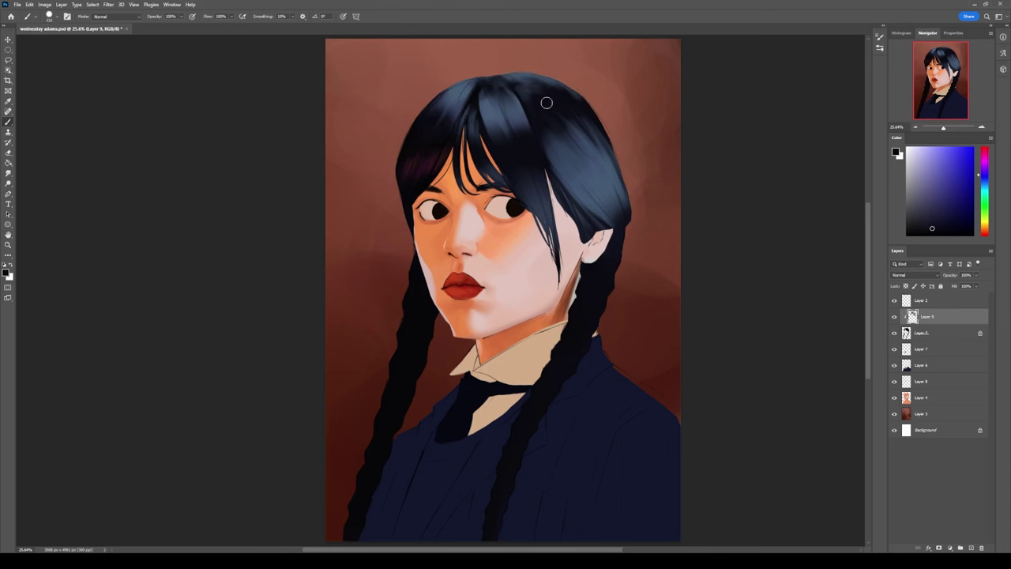
left_click(572, 127, "alt")
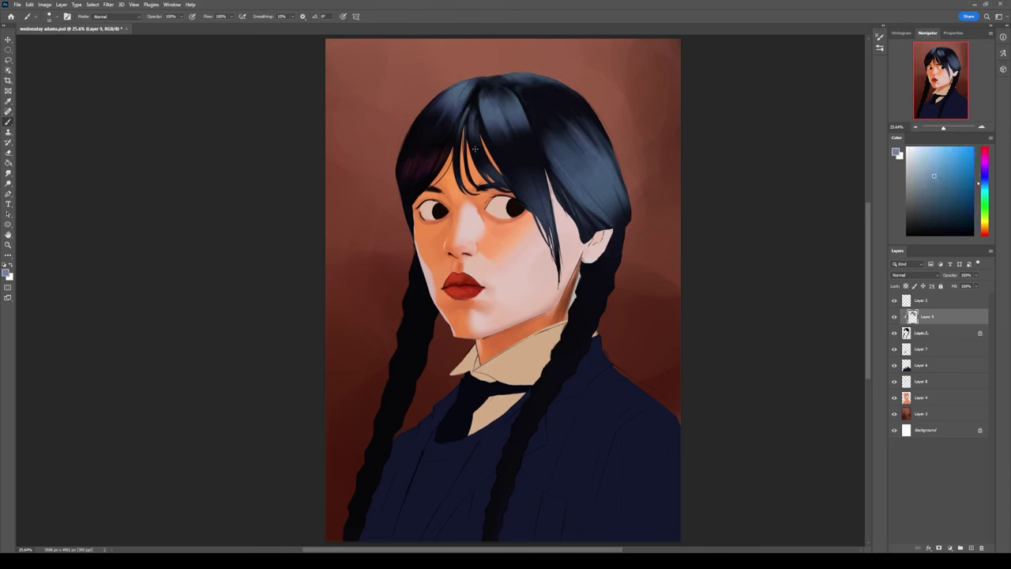
left_click(505, 112, "alt")
left_click(419, 118, "alt")
left_click(614, 216, "alt")
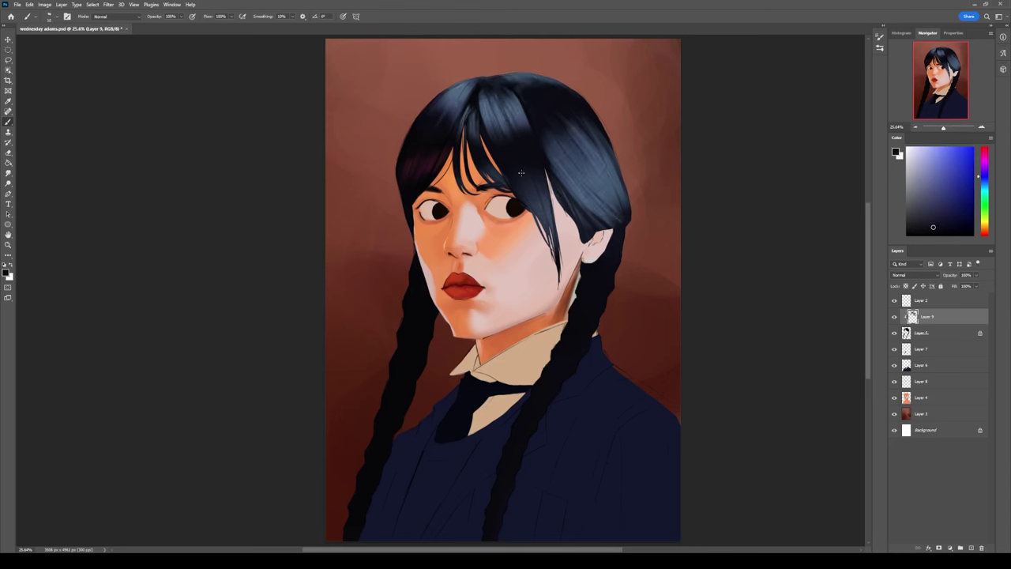
left_click(473, 88, "alt")
left_click(551, 158, "alt")
left_click(579, 189, "alt")
left_click(501, 151, "alt")
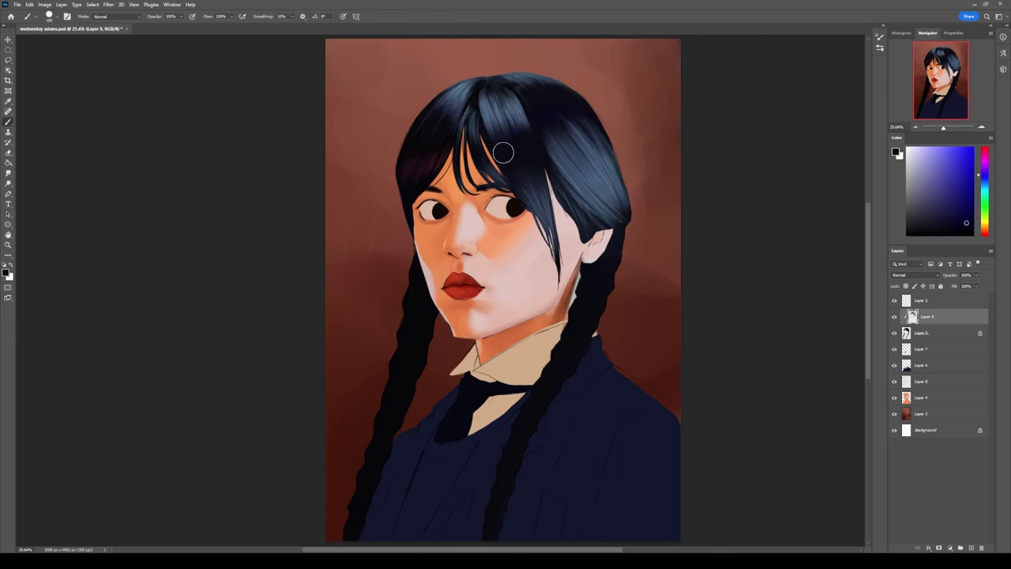
- Dab light highlights along each segment of both braids
left_click(607, 289, "alt")
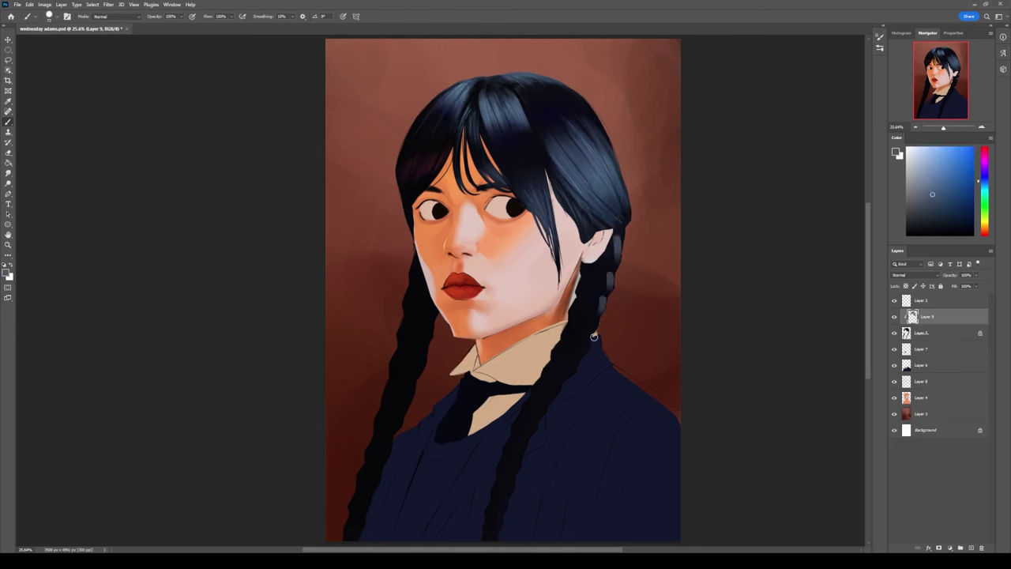
left_click(592, 328)
left_click(537, 415)
left_click(567, 368)
left_click(512, 481)
left_click(427, 354)
left_click(393, 445)
left_click(612, 238, "alt")
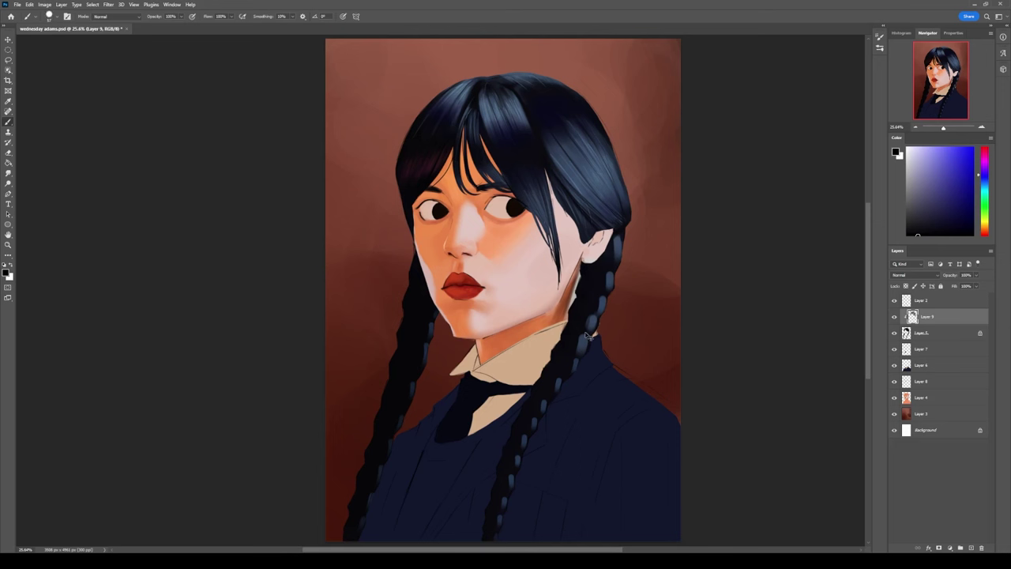
- Sample a reddish skin tone from Layer 4 and add a new layer above Layer 8
left_click(599, 279, "alt")
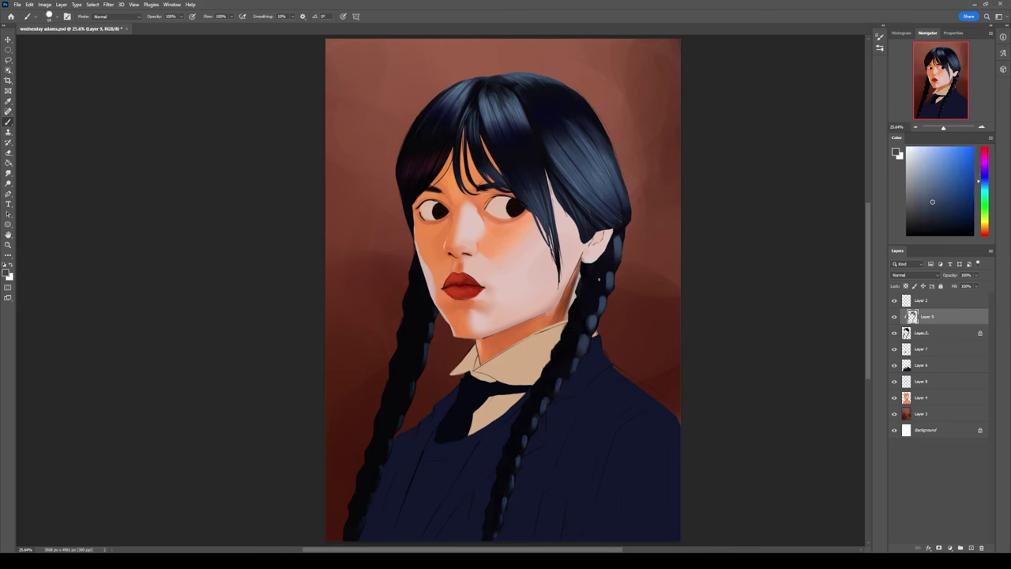
left_click(921, 397)
left_click(534, 213, "alt")
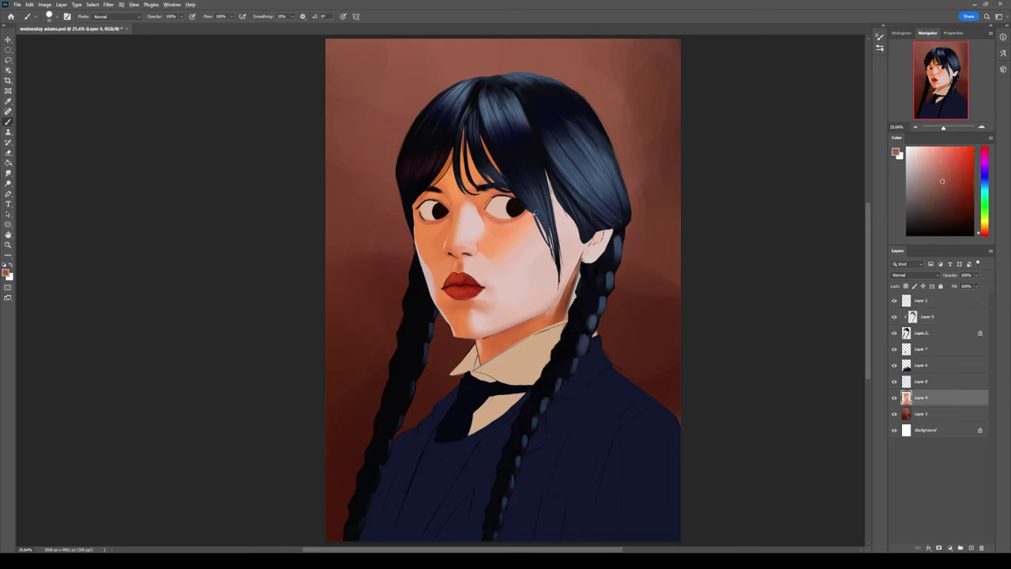
key("alt+bracketright")
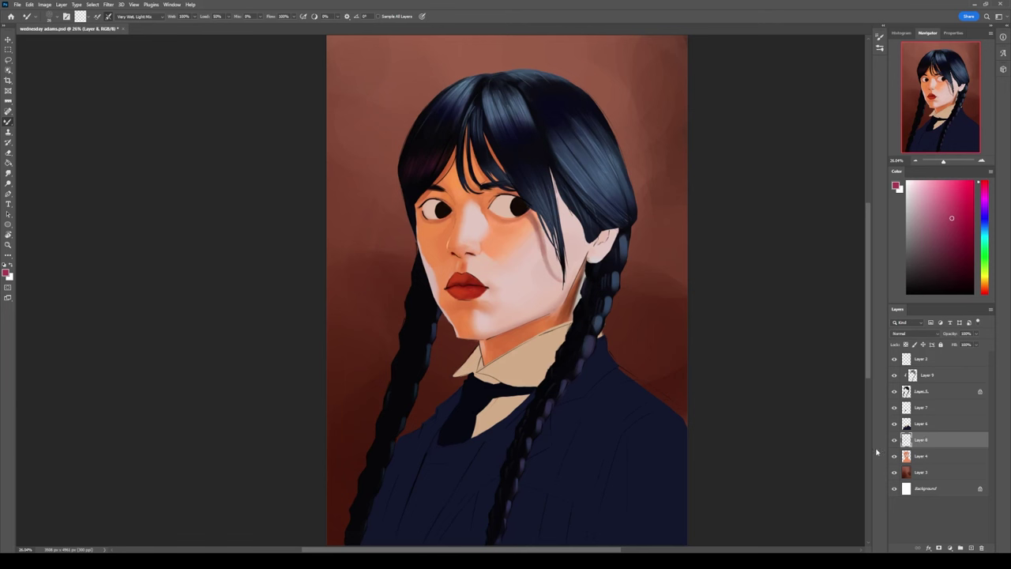
key("ctrl+shift+alt+n")
key("shift+b")
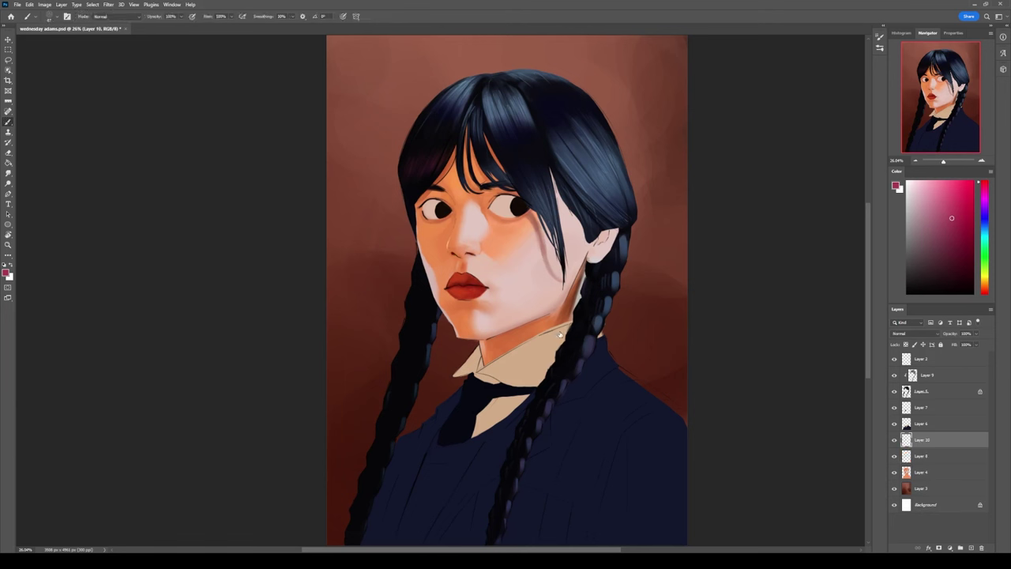
- Pick lighter pink, deeper skin, light orange and red-brown shading colours for the face
left_click(933, 200)
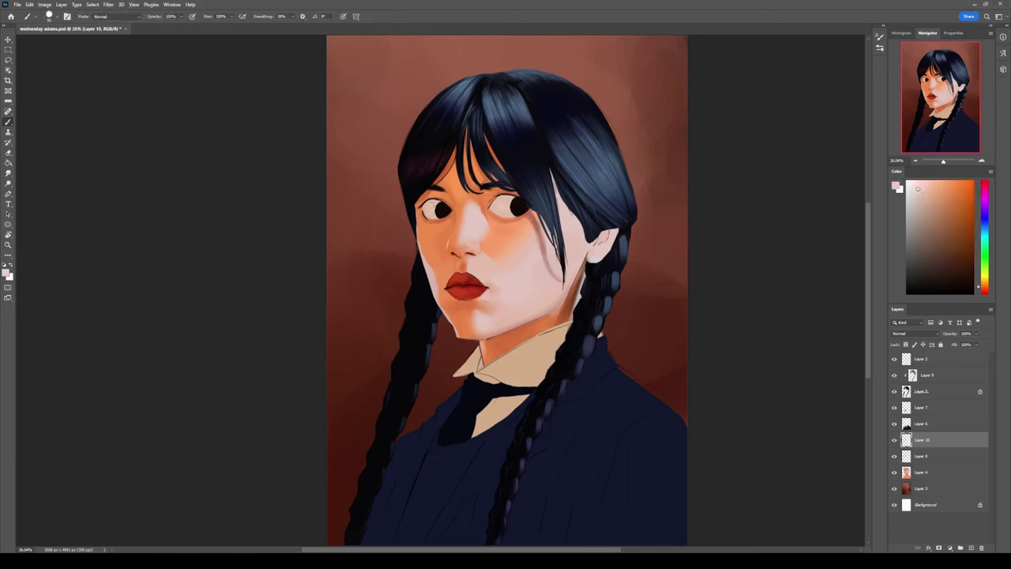
left_click(986, 292)
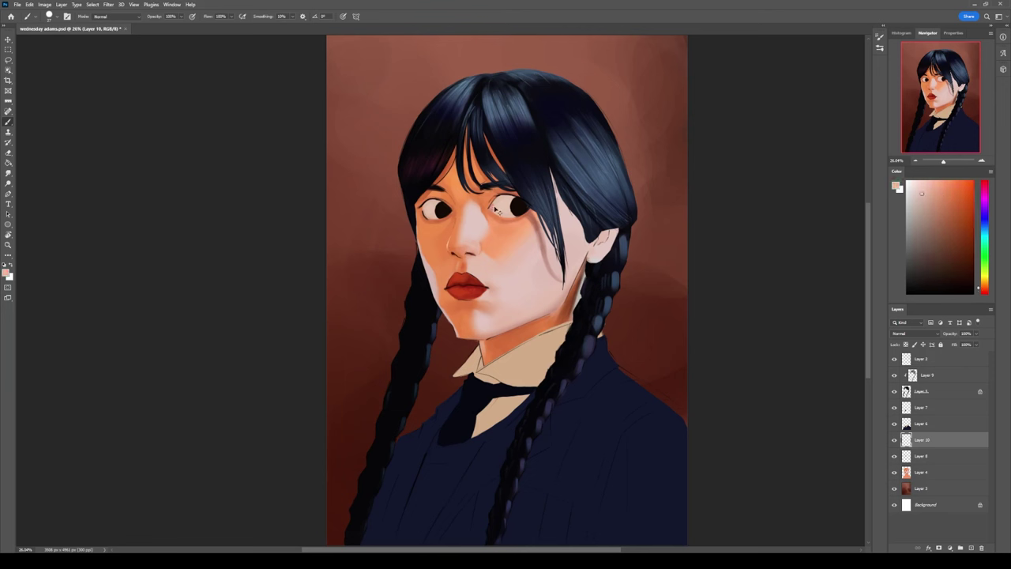
left_click(941, 204)
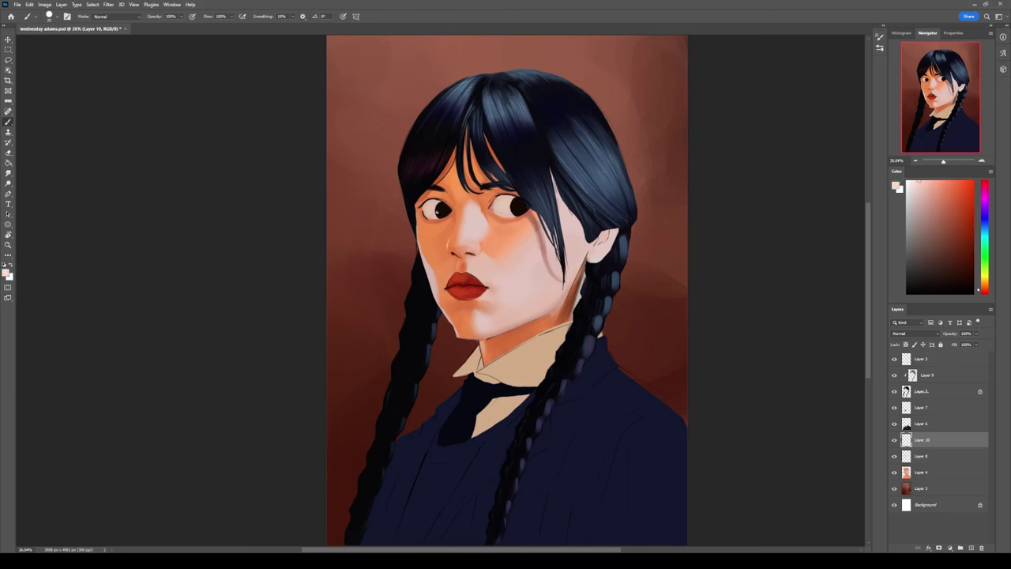
left_click(427, 210, "alt")
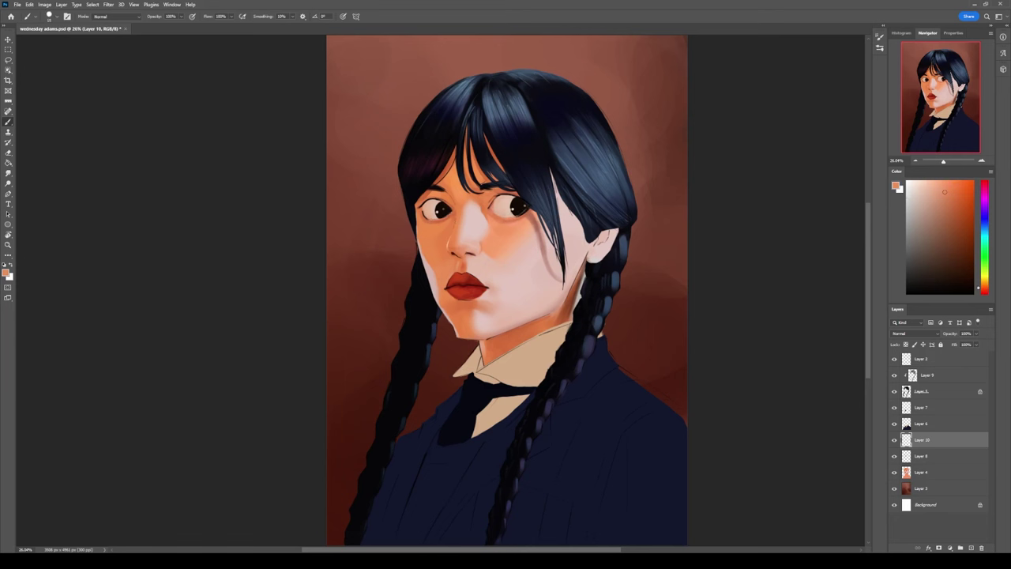
left_click(959, 229)
- Pick black, dark red and dark navy while moving between the hair layer, Layer 10 and Layer 9
left_click(444, 211, "alt")
left_click(444, 211, "ctrl")
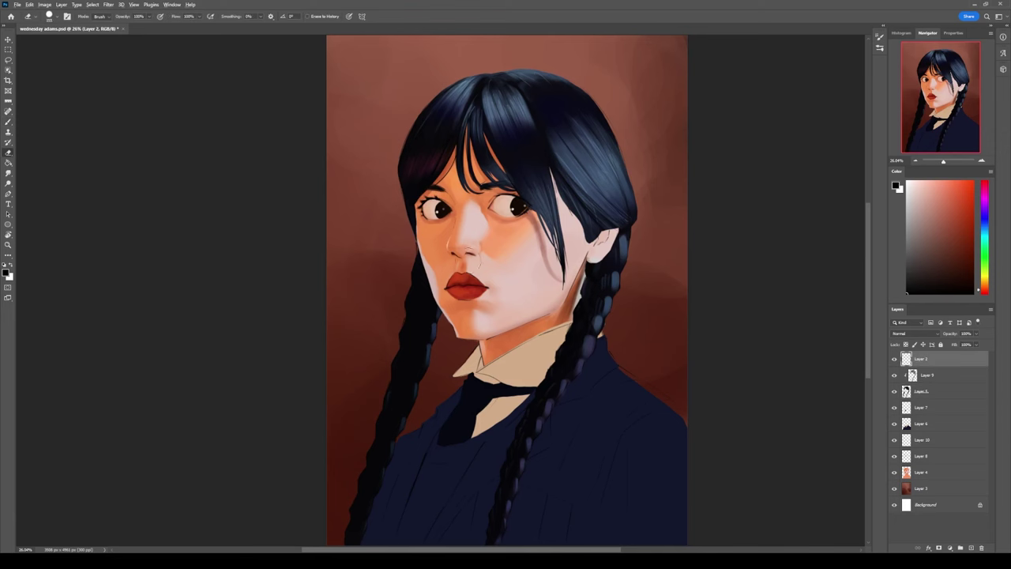
left_click(465, 286, "alt")
left_click(465, 286, "ctrl")
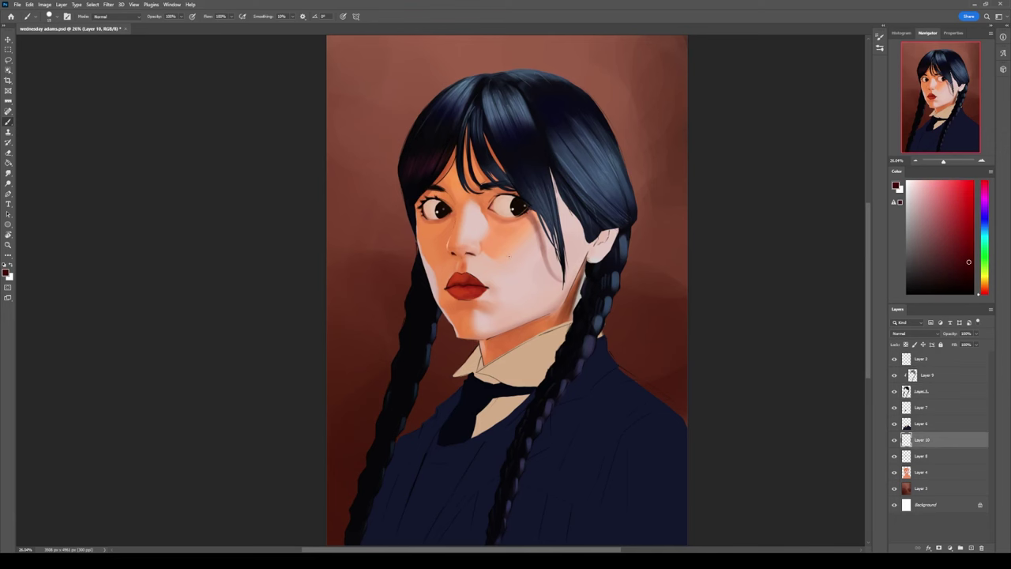
left_click(556, 385, "alt")
left_click(555, 385, "ctrl")
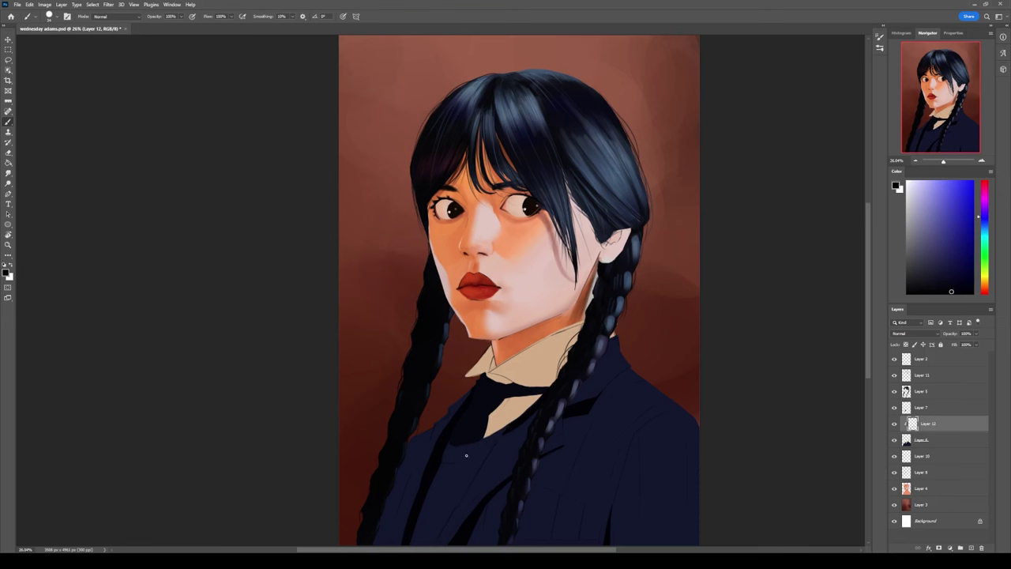
- Pick a lighter blue and lasso-select the lower-right part of the jacket
left_click(929, 258)
left_click(986, 225)
key("l")
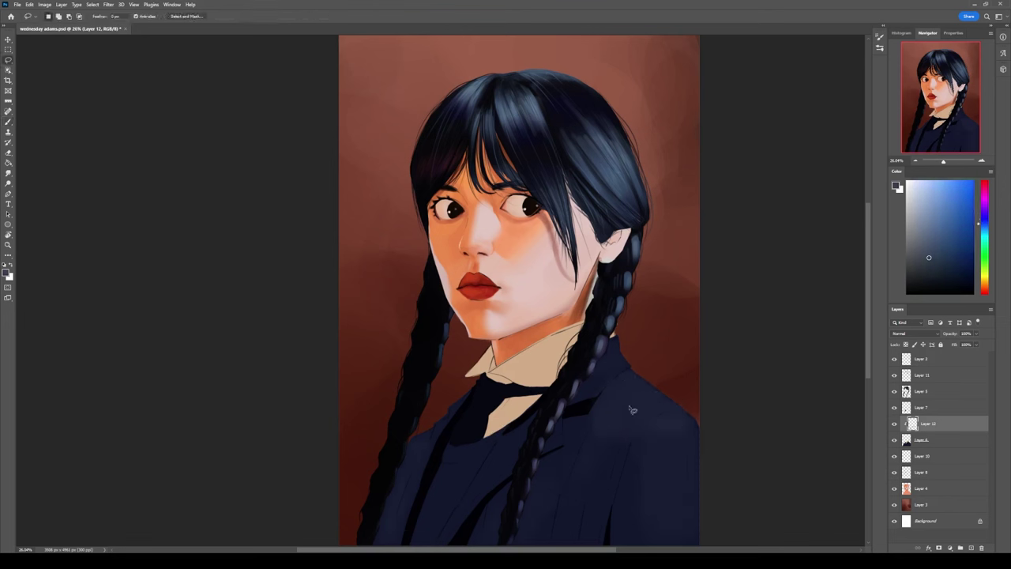
mouse_move(615, 549)
left_mouse_down()
mouse_move(684, 442)
mouse_move(680, 405)
mouse_move(557, 521)
mouse_move(621, 389)
mouse_move(674, 395)
left_mouse_up()
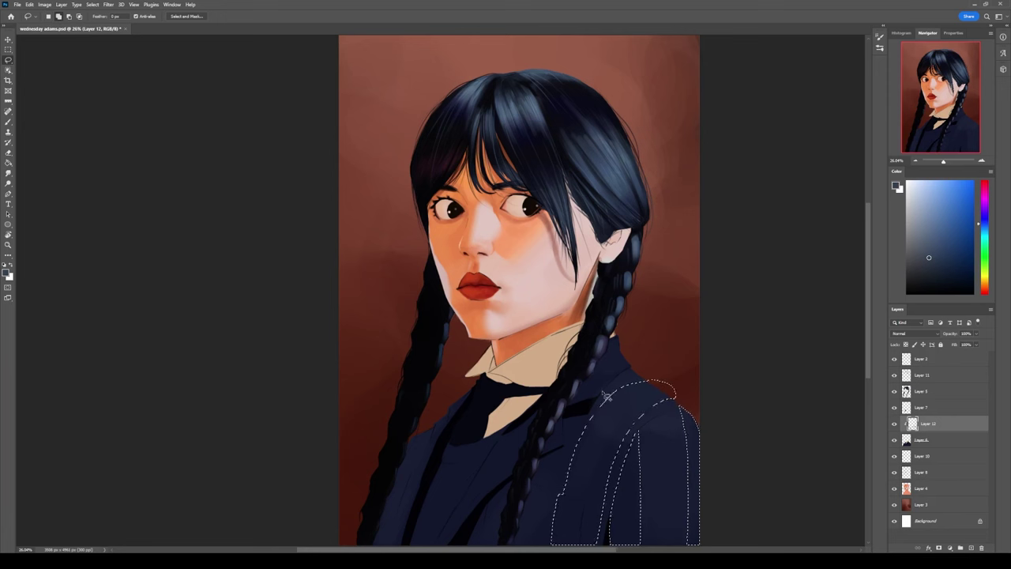
- Paint near-black and grey-blue highlight strokes down the jacket inside the selection
key("b")
left_click(625, 417, "alt")
left_click_drag(628, 466, 633, 545)
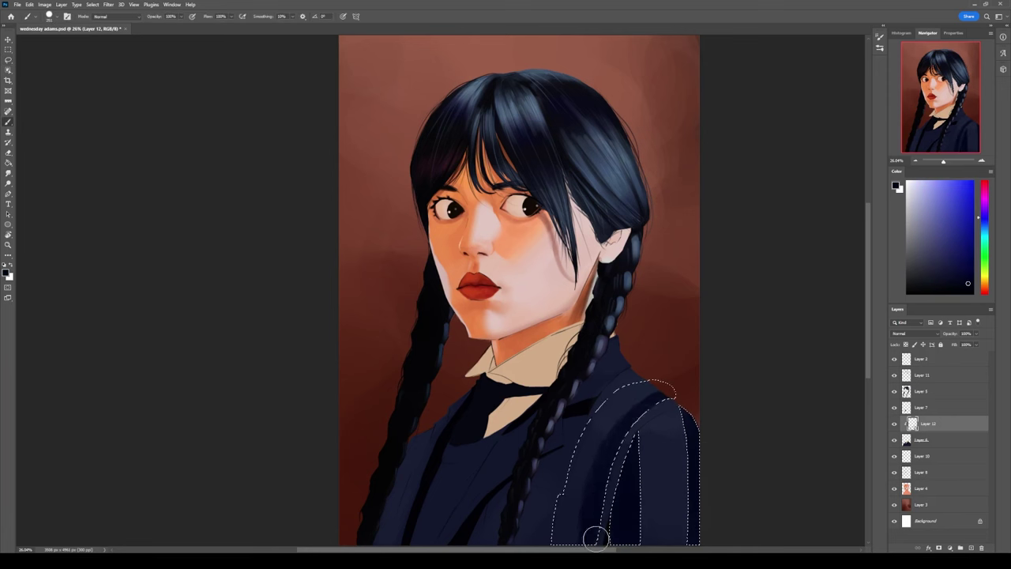
left_click(613, 400, "alt")
mouse_move(609, 459)
left_mouse_down()
mouse_move(595, 405)
mouse_move(585, 535)
left_mouse_up()
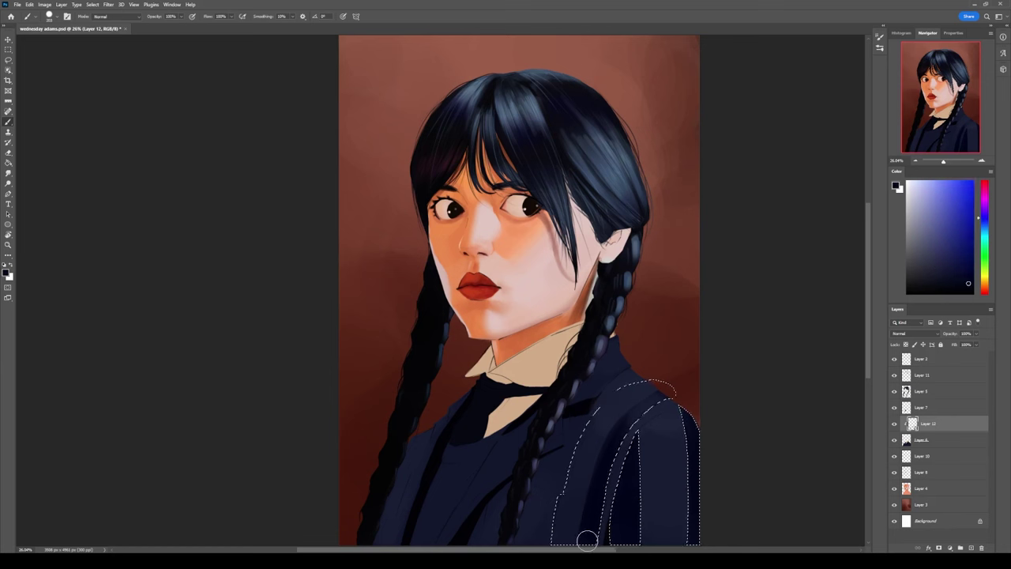
left_click(585, 535, "alt")
left_click_drag(657, 386, 589, 543)
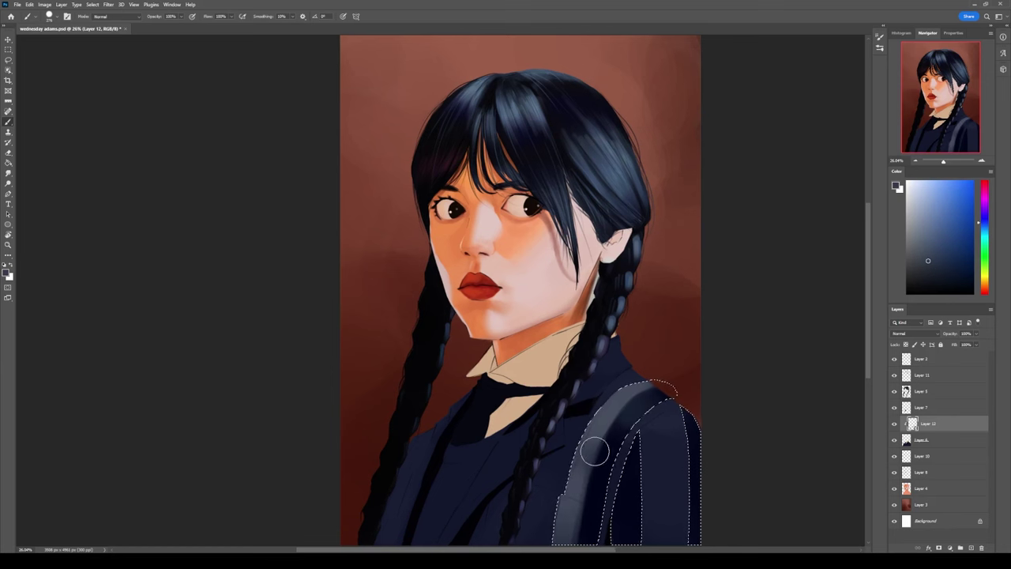
mouse_move(591, 451)
left_mouse_down()
mouse_move(574, 472)
mouse_move(635, 464)
mouse_move(600, 544)
left_mouse_up()
left_click(639, 463, "alt")
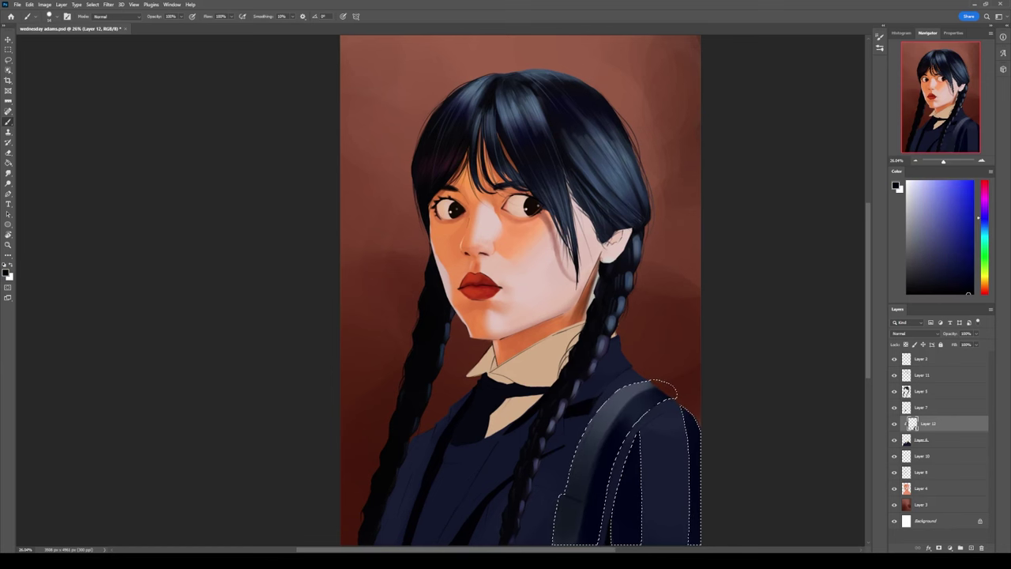
- Deselect, add lighter highlights down the sleeve and darker strokes beside the braid
key("ctrl+d")
left_click_drag(663, 399, 604, 541)
left_click_drag(671, 419, 656, 492)
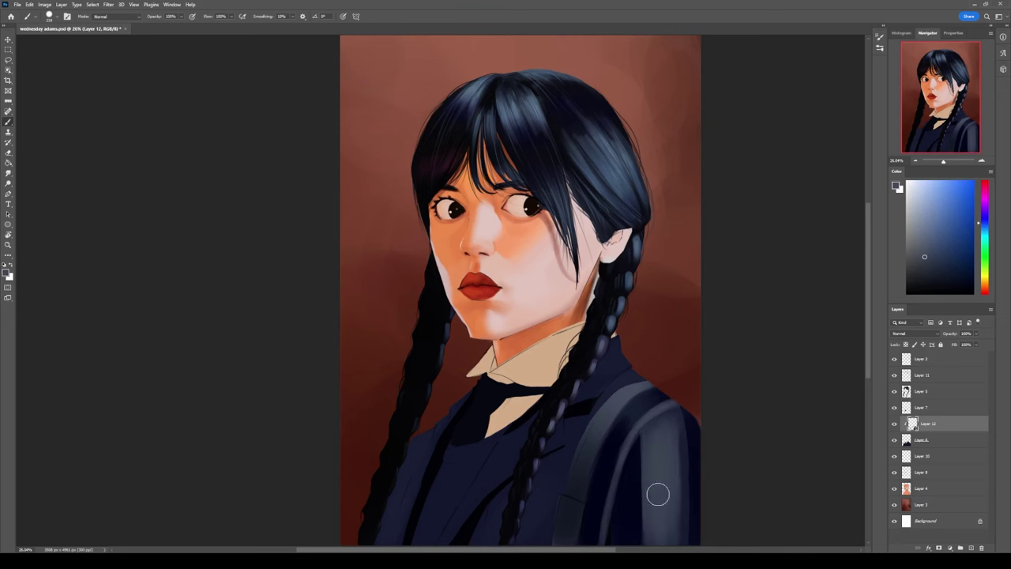
left_click(684, 485, "alt")
left_click_drag(672, 419, 684, 537)
left_click(684, 485, "alt")
mouse_move(695, 474)
left_mouse_down()
mouse_move(164, 474)
mouse_move(686, 474)
left_mouse_up()
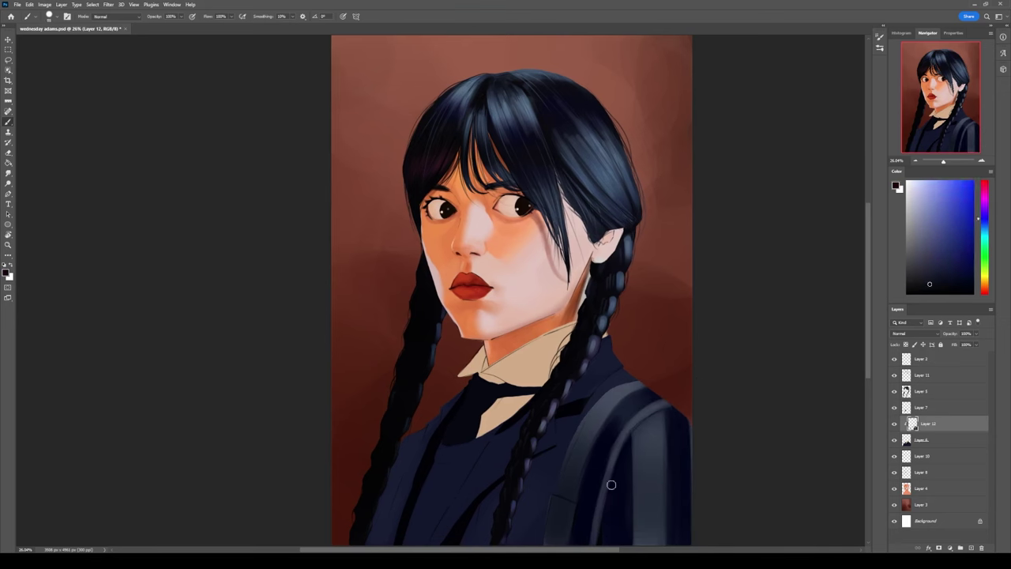
mouse_move(610, 480)
left_mouse_down()
mouse_move(601, 532)
mouse_move(560, 456)
left_mouse_up()
left_click(602, 532, "alt")
left_click_drag(528, 515, 553, 452)
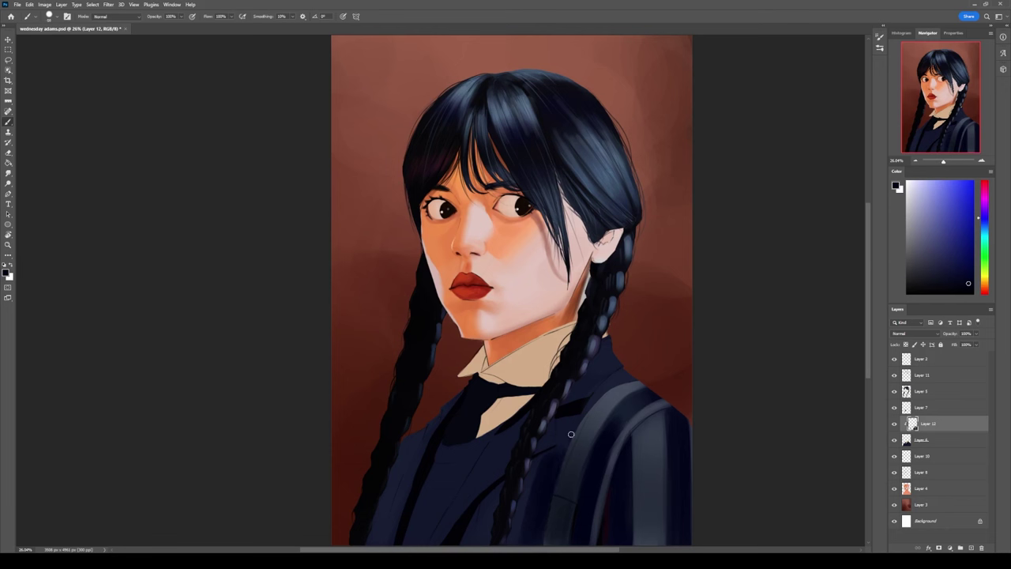
- Shade the jacket's left side with lighter and darker sampled tones
left_click(545, 494, "alt")
left_click(569, 474, "alt")
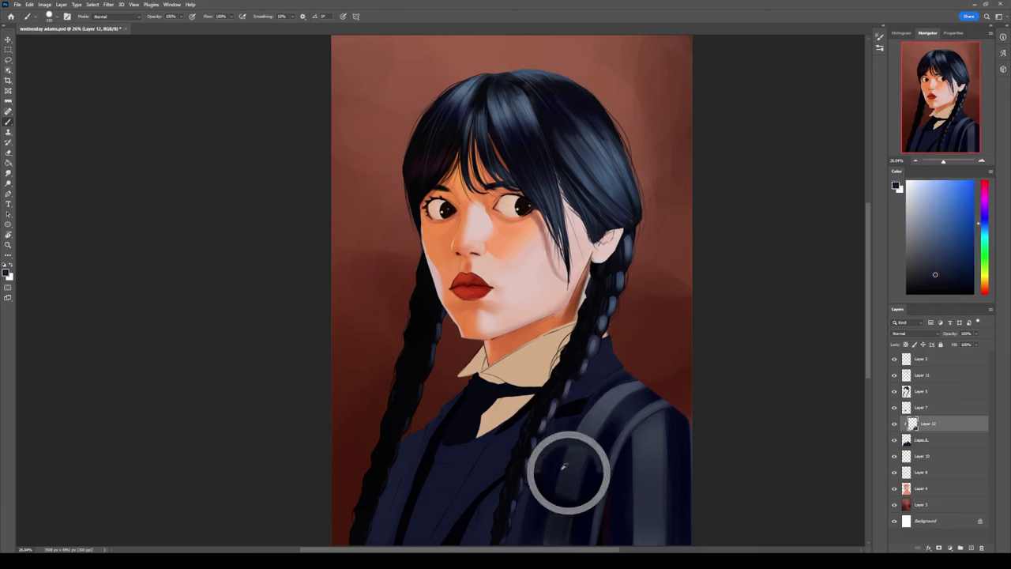
left_click(431, 437, "alt")
left_click_drag(427, 481, 411, 533)
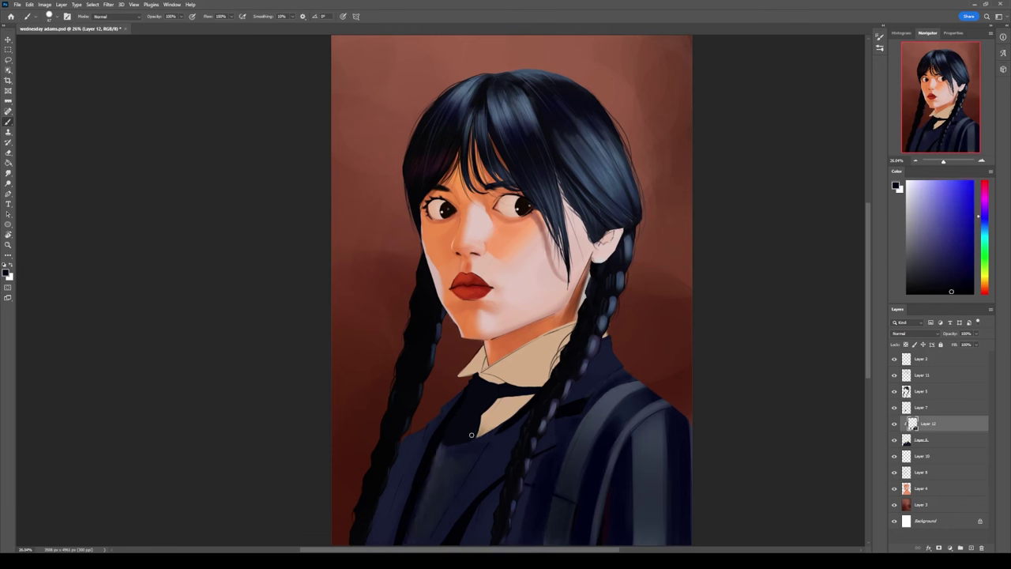
left_click(452, 399, "alt")
left_click_drag(431, 414, 395, 522)
left_click_drag(415, 442, 381, 518)
- Sample jacket tones near the braid and add a lighter blue stroke on the lower left
left_click(421, 437, "alt")
left_click(440, 450, "alt")
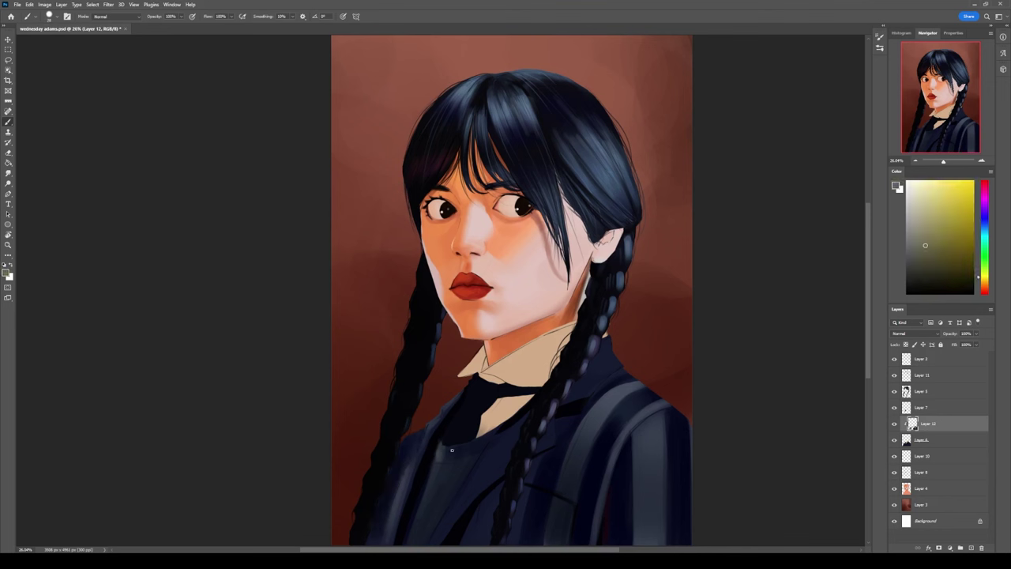
left_click(484, 436, "alt")
left_click(432, 468, "alt")
left_click(388, 471, "alt")
left_click(612, 351, "alt")
left_click(610, 360, "alt")
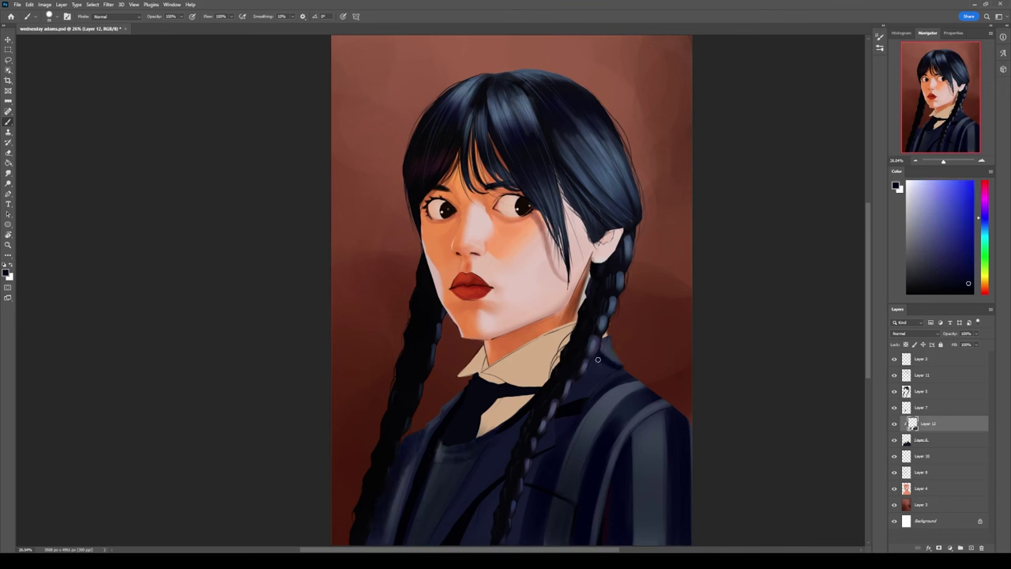
left_click(607, 340, "alt")
left_click(563, 374, "alt")
left_click(597, 373, "alt")
left_click(613, 378, "alt")
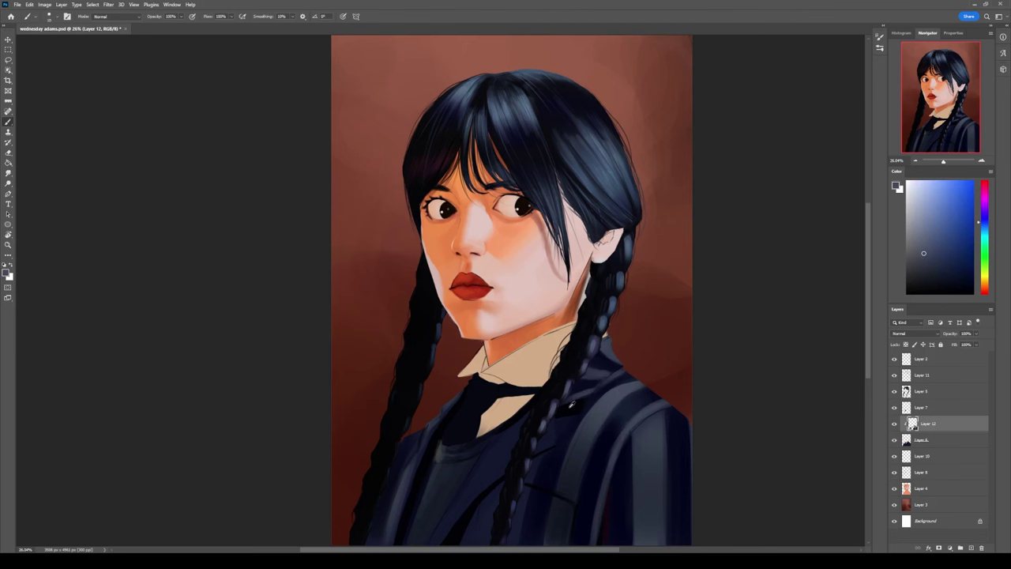
left_click(619, 378, "alt")
left_click(530, 436, "alt")
left_click_drag(505, 465, 443, 537)
- Set the painting colour to a near-black sampled from the jacket
left_click(482, 474, "alt")
left_click(475, 488, "alt")
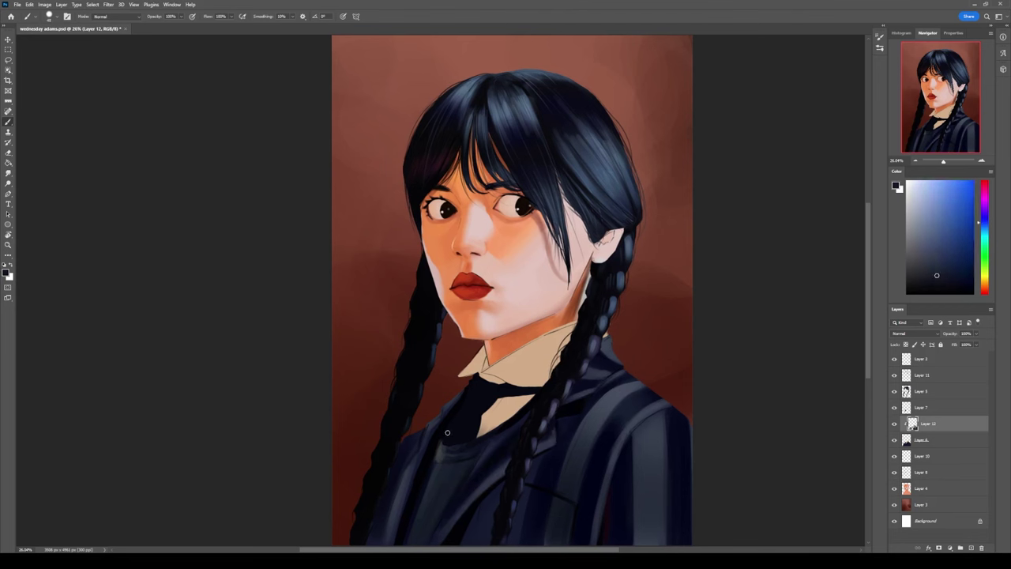
left_click(458, 482, "alt")
left_click(480, 479, "alt")
left_click(481, 479, "alt")
key("shift+b")
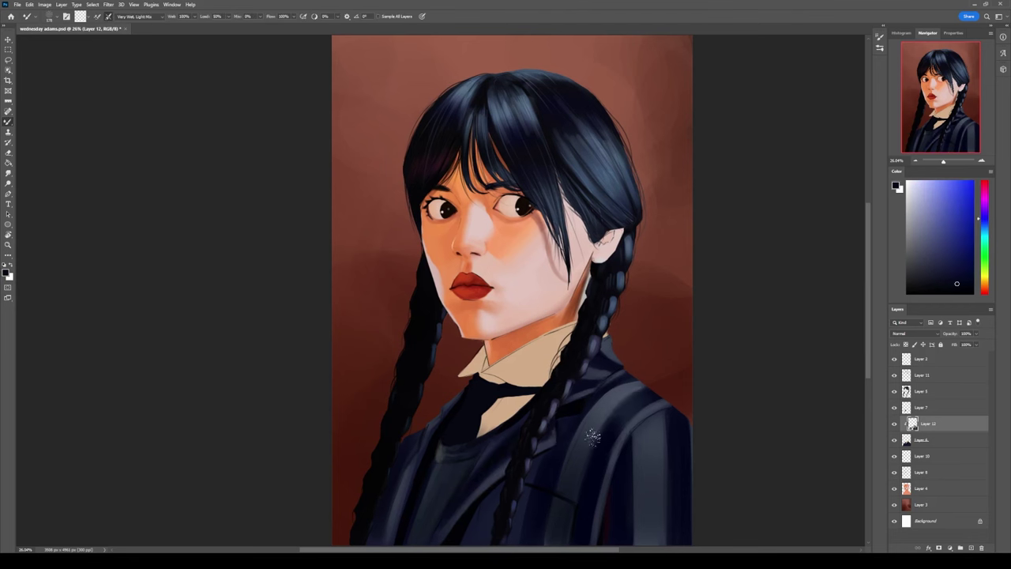
- With the regular brush, sample skin, collar beige and braid navy tones from the portrait
key("shift+b")
left_click(417, 441, "alt")
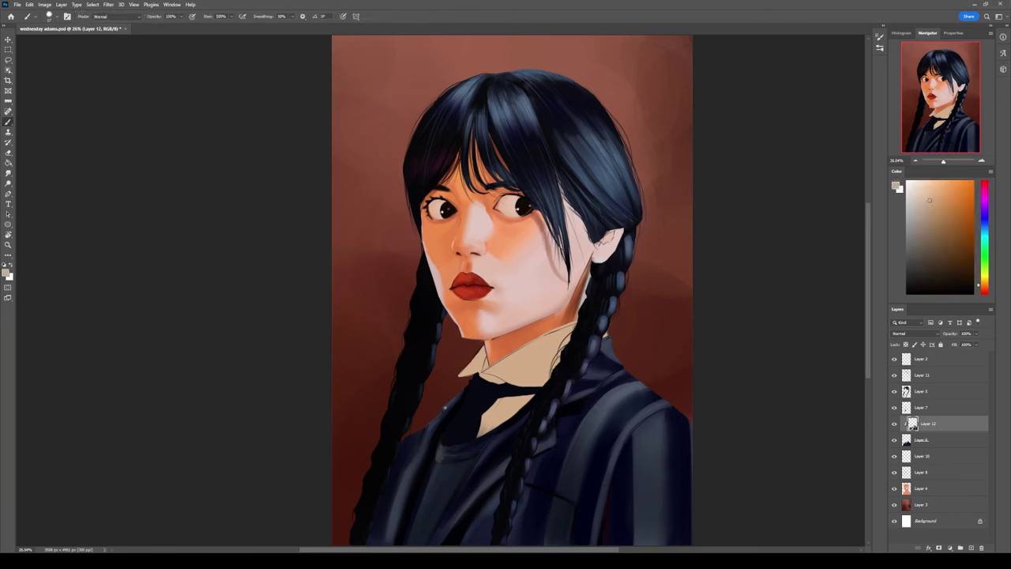
left_click(390, 505, "alt")
left_click(488, 365, "alt")
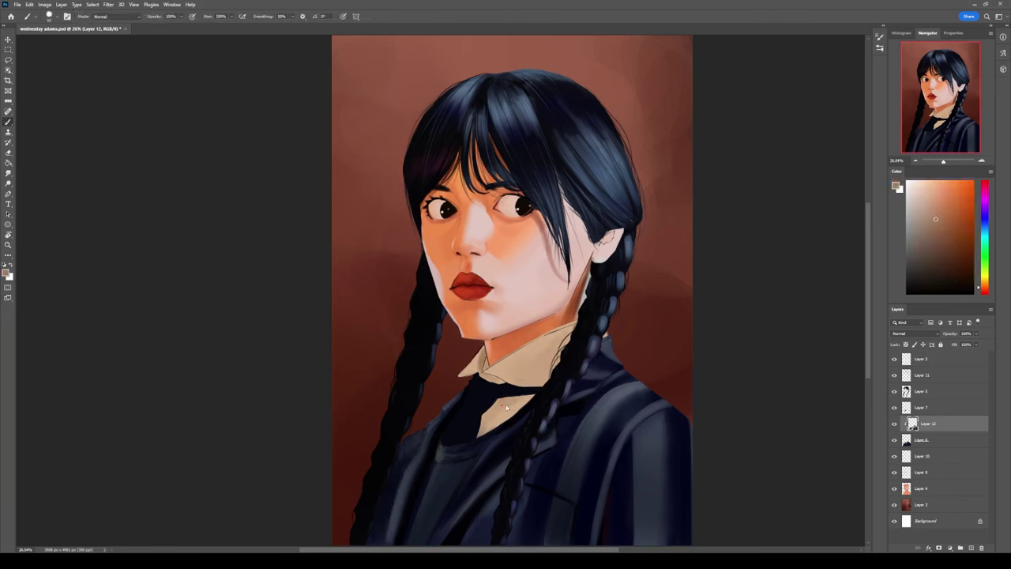
left_click(560, 354, "alt")
left_click(506, 417, "alt")
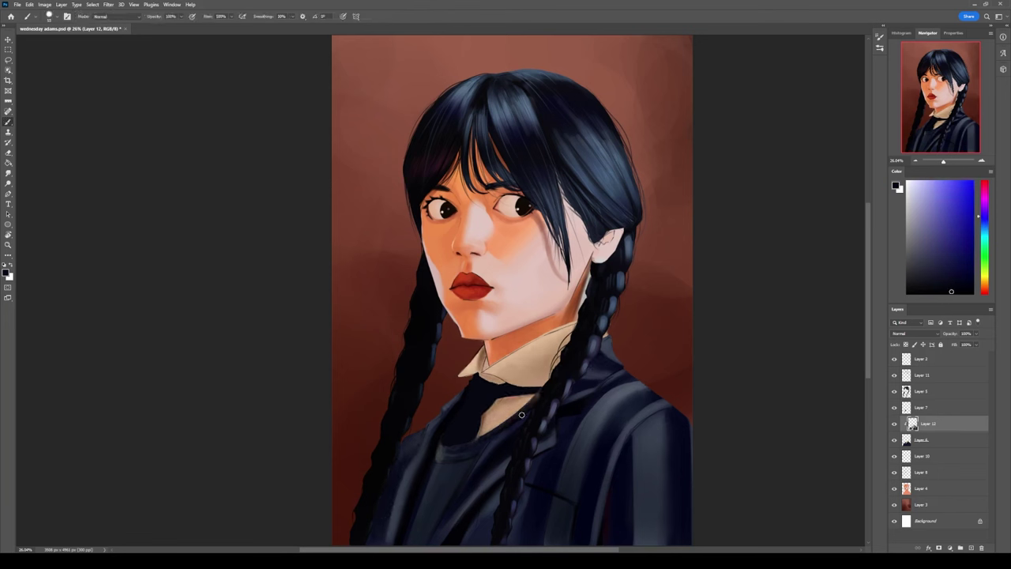
left_click(528, 405, "alt")
left_click(496, 415, "alt")
left_click(490, 365, "alt")
left_click(546, 290, "alt")
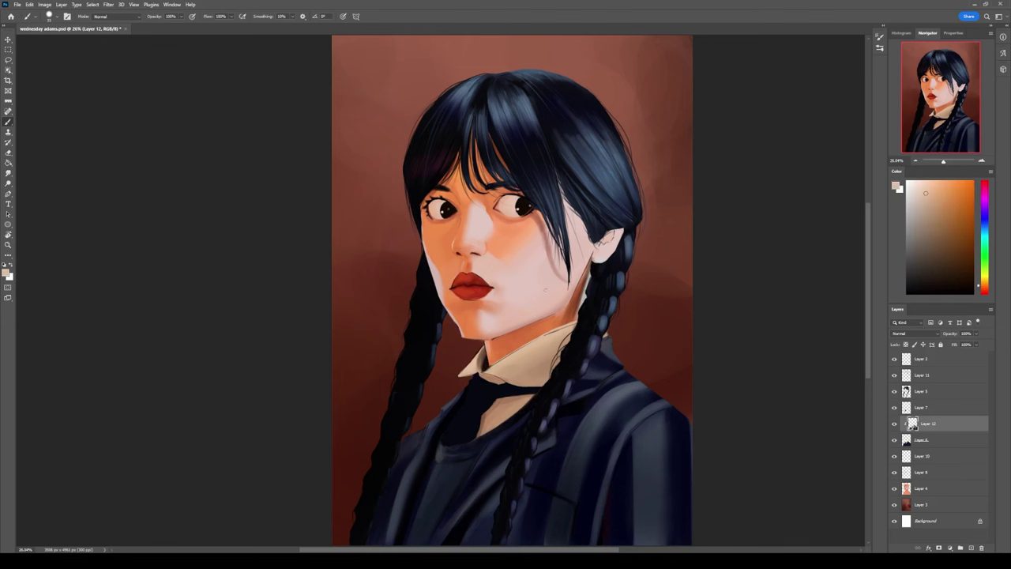
left_click(581, 346, "alt")
- On Layer 7, paint a light beige crest on the lower jacket, then add a new top layer
key("alt+]")
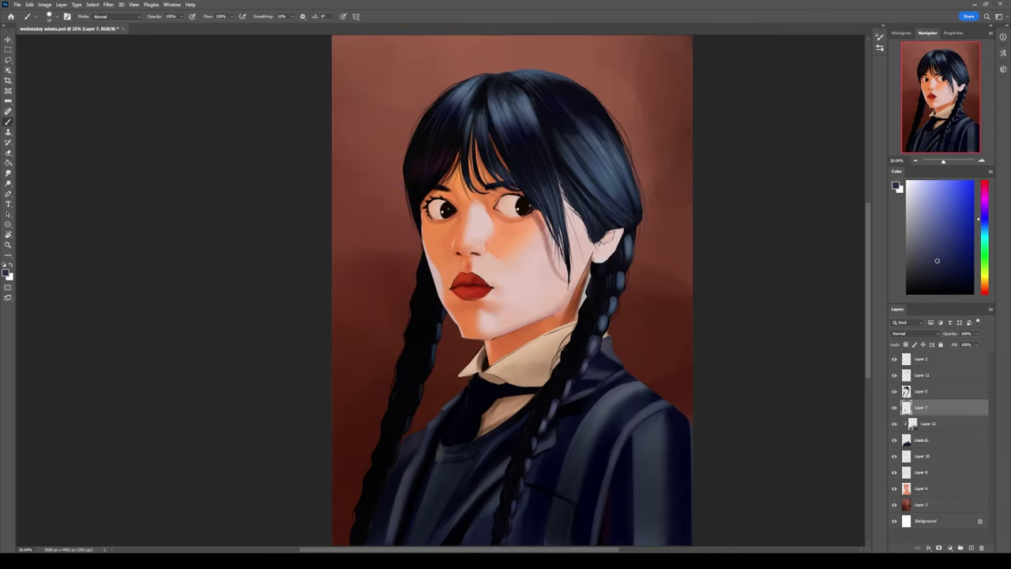
left_click(459, 425, "alt")
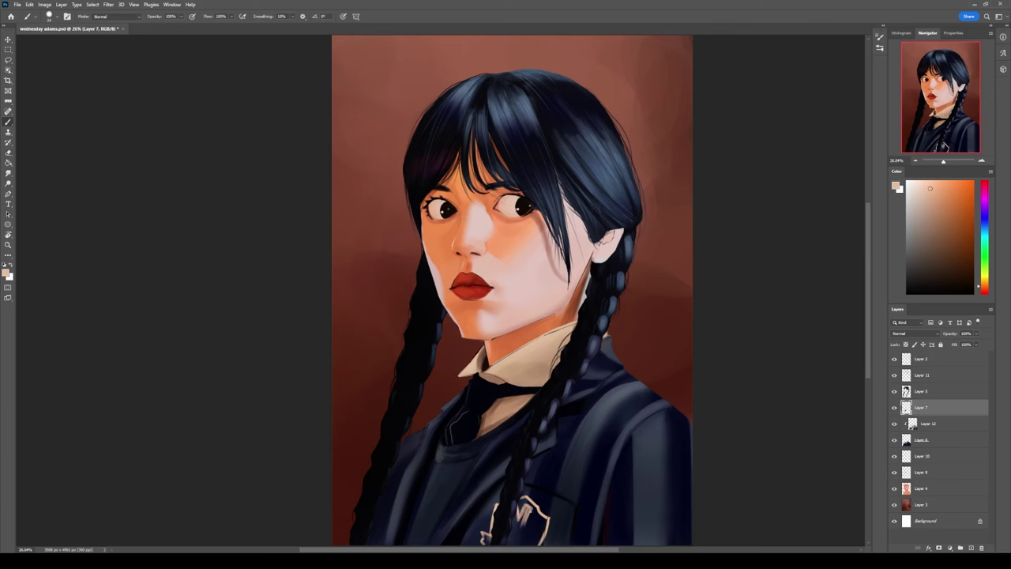
left_click_drag(527, 512, 515, 541)
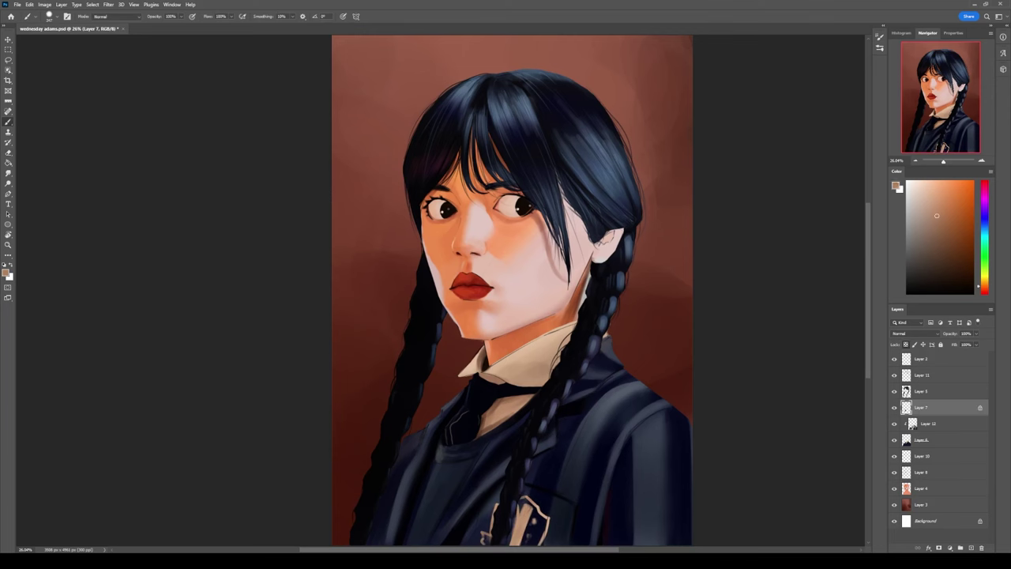
key("ctrl+shift+alt+n")
- Try peach, near-white, salmon and pink swatches, then light blue and near-black navy from the portrait
left_click(921, 181)
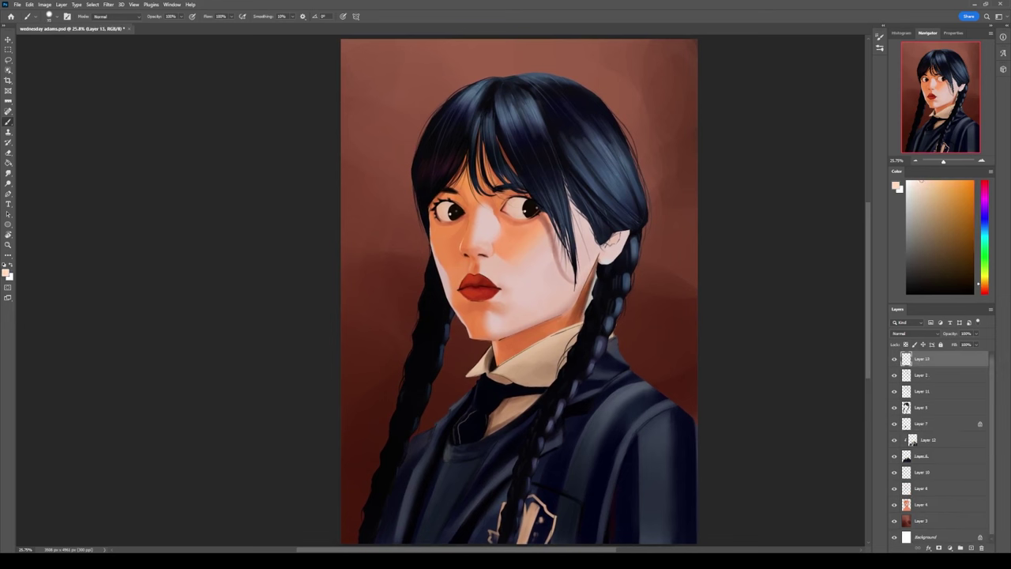
left_click(908, 180)
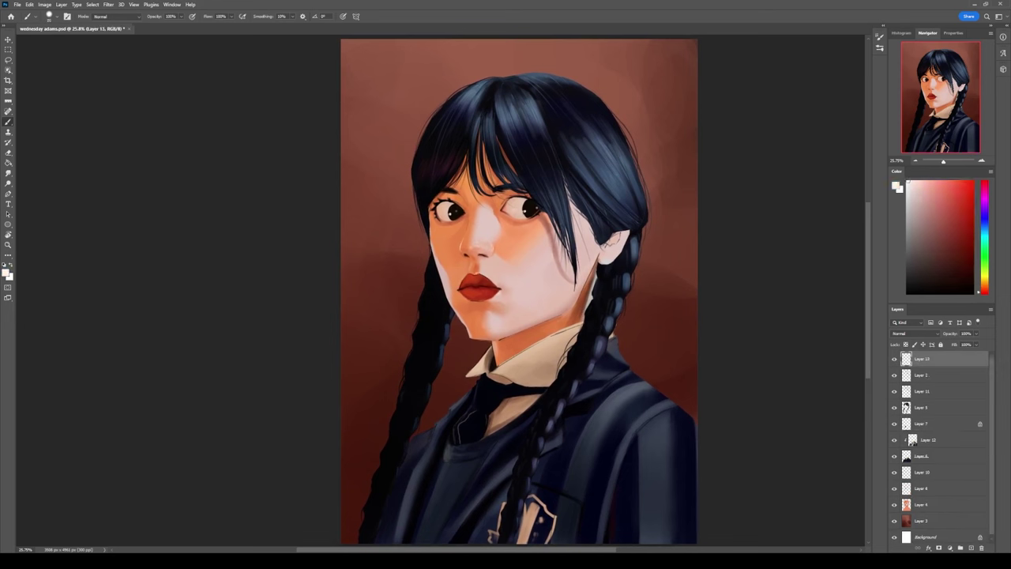
left_click(946, 185)
left_click(937, 186)
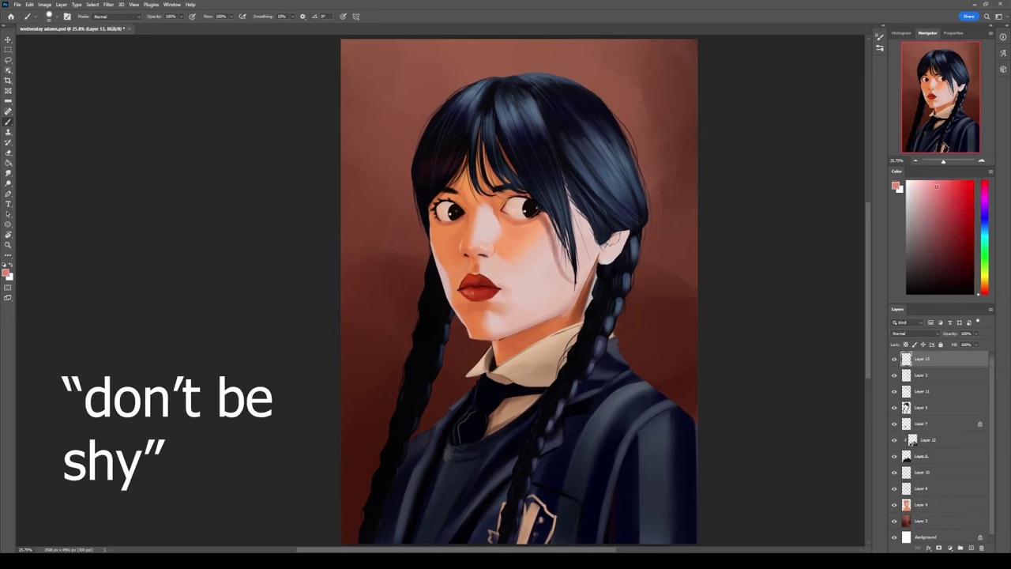
left_click(503, 111, "alt")
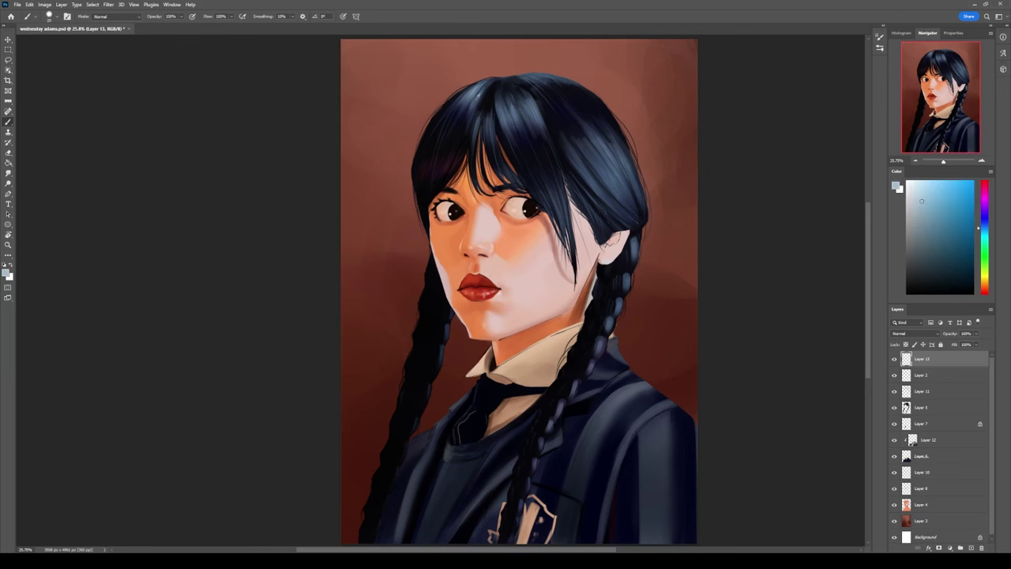
left_click(484, 500, "alt")
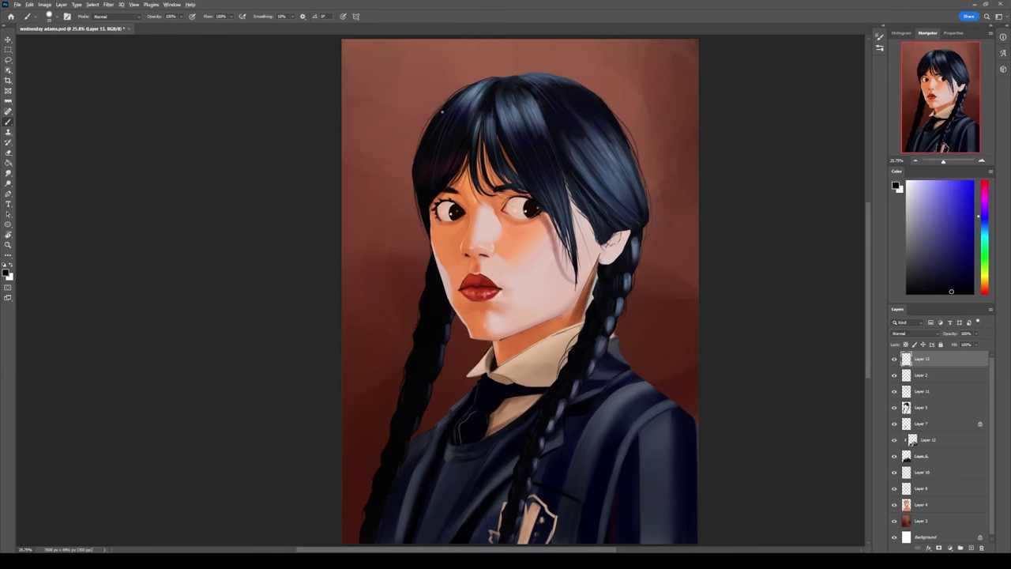
- Sample cheek, ear and hair tones, ending on the lips' lighter pinkish red
left_click(431, 296, "alt")
left_click(478, 214, "alt")
left_click(617, 238, "alt")
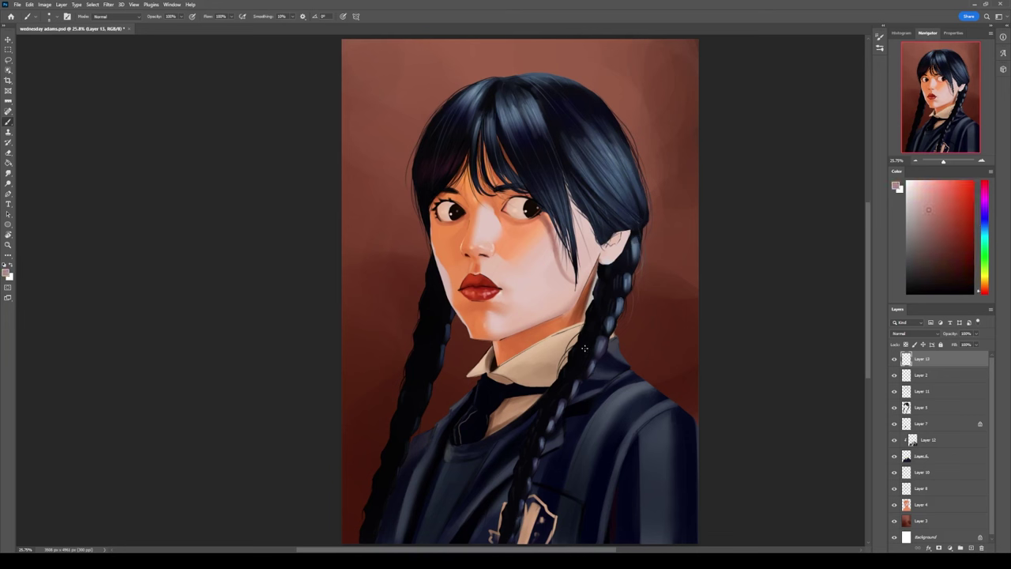
left_click(591, 222, "alt")
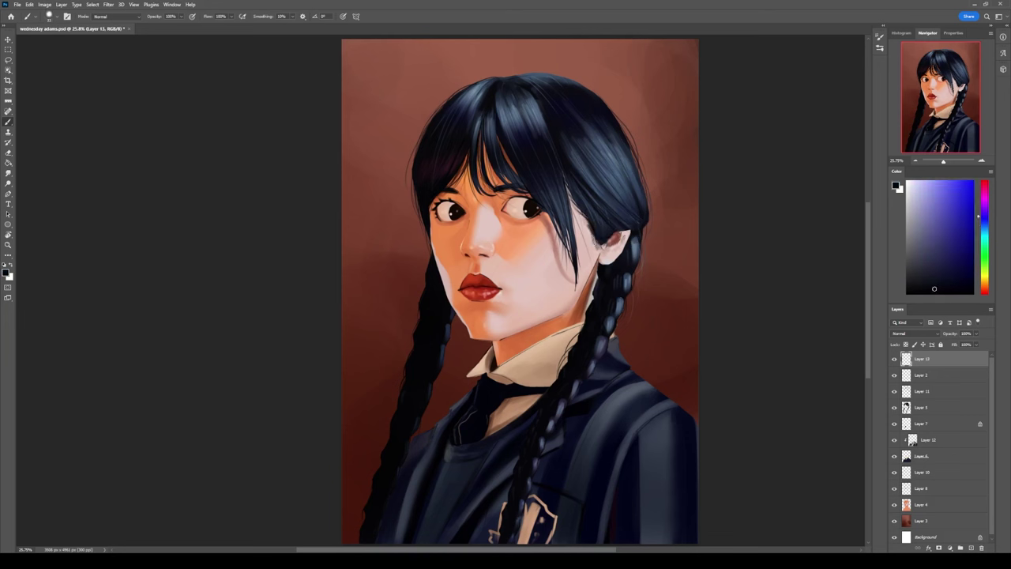
left_click(629, 195, "alt")
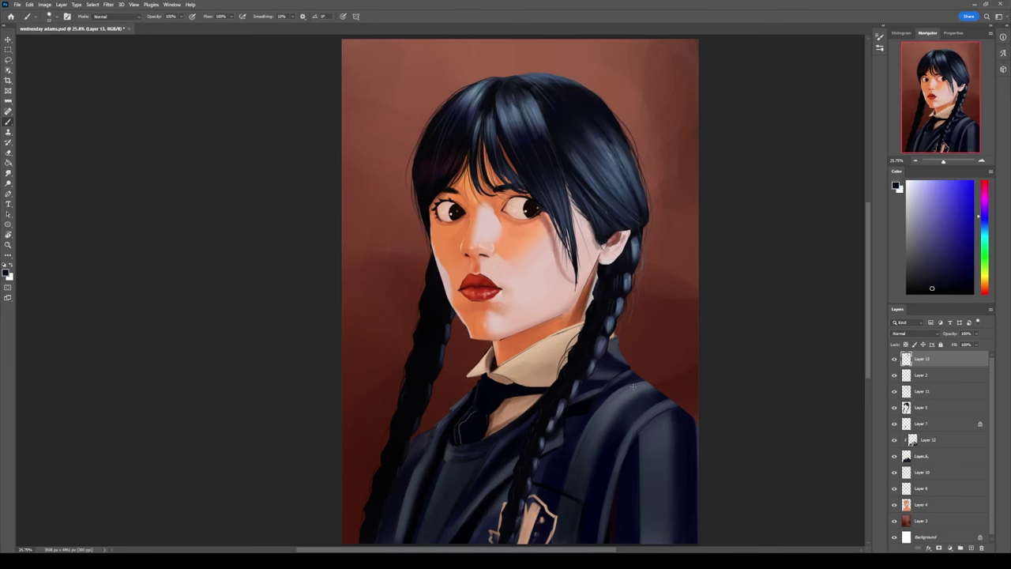
left_click(474, 283, "alt")
left_click(955, 195)
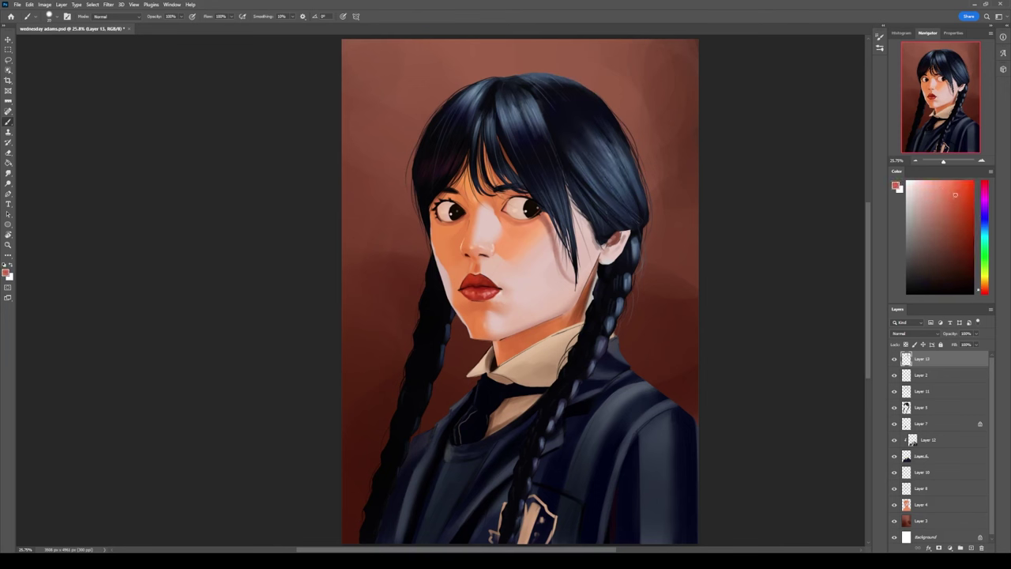